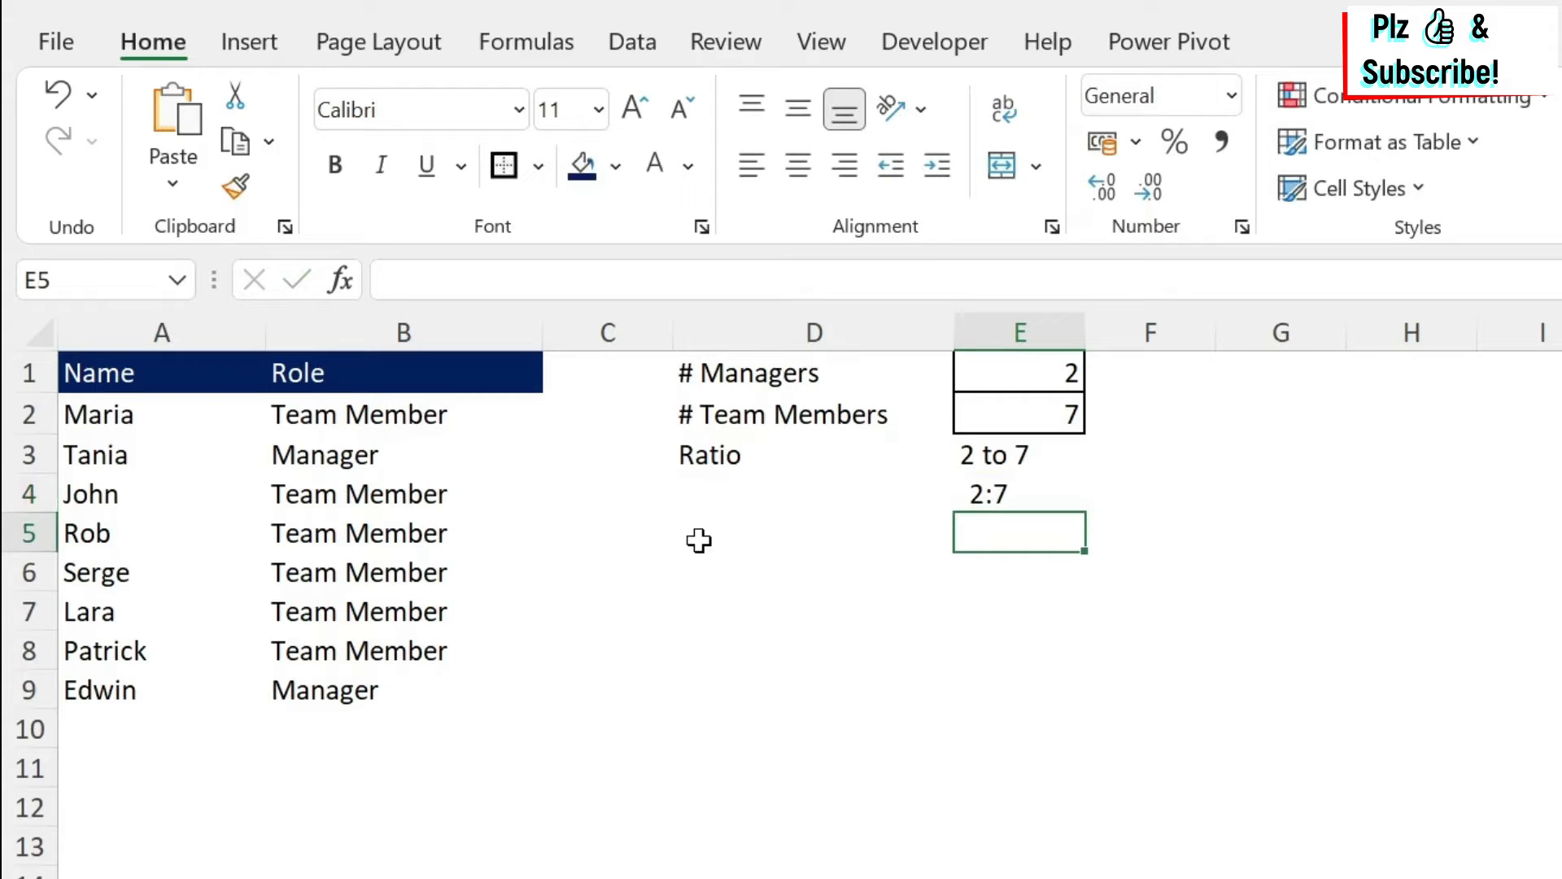
Enter a formula in E3 that joins E1 and E2 with a colon: =E1&":"&E2.
left_click(1022, 452)
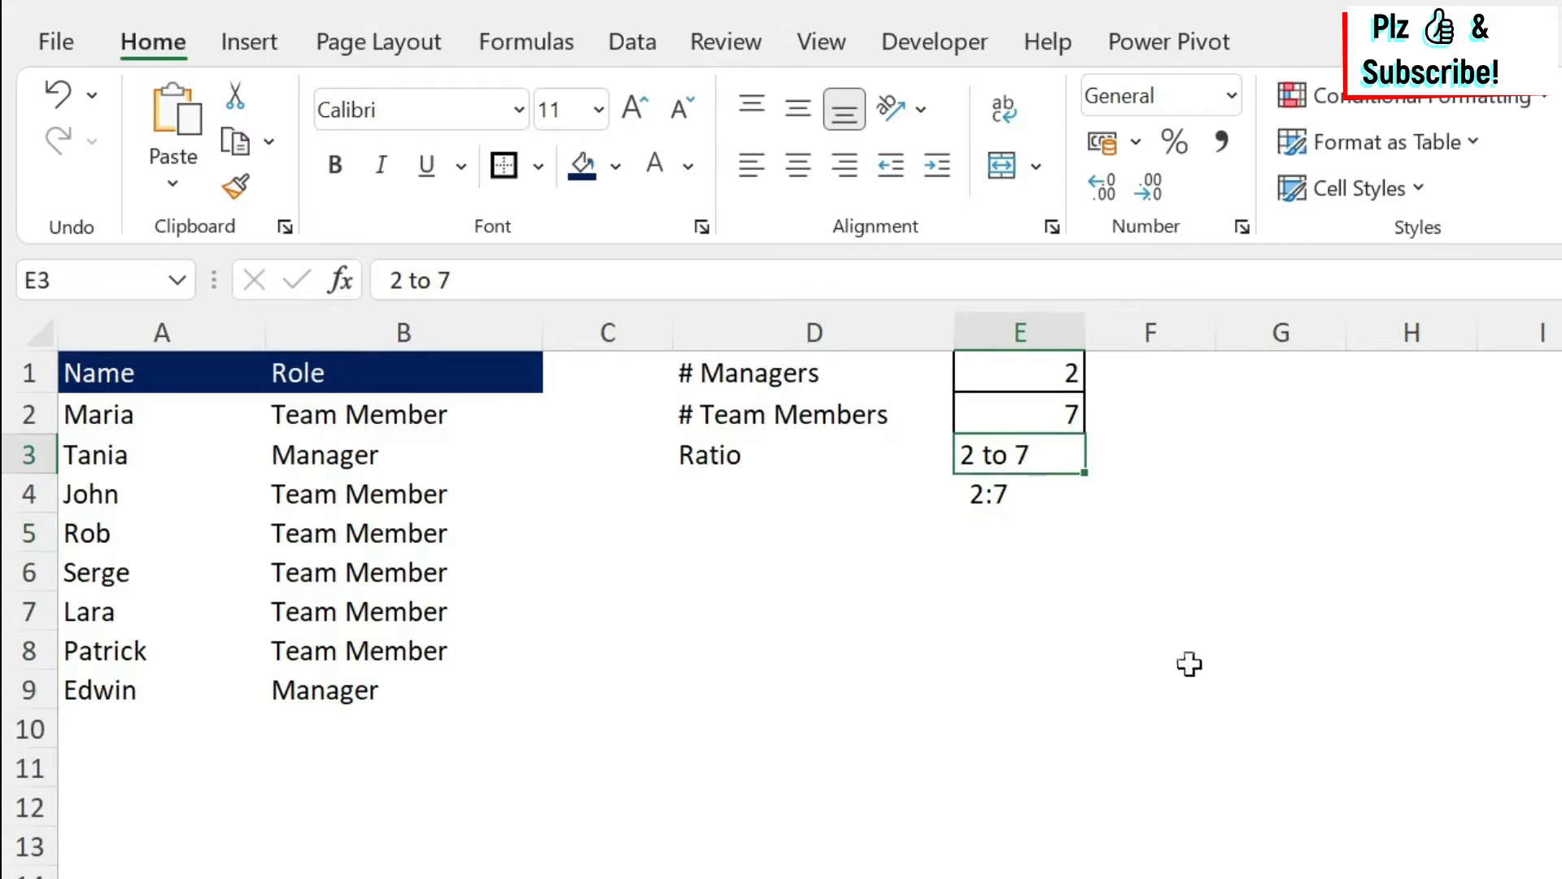
type("=")
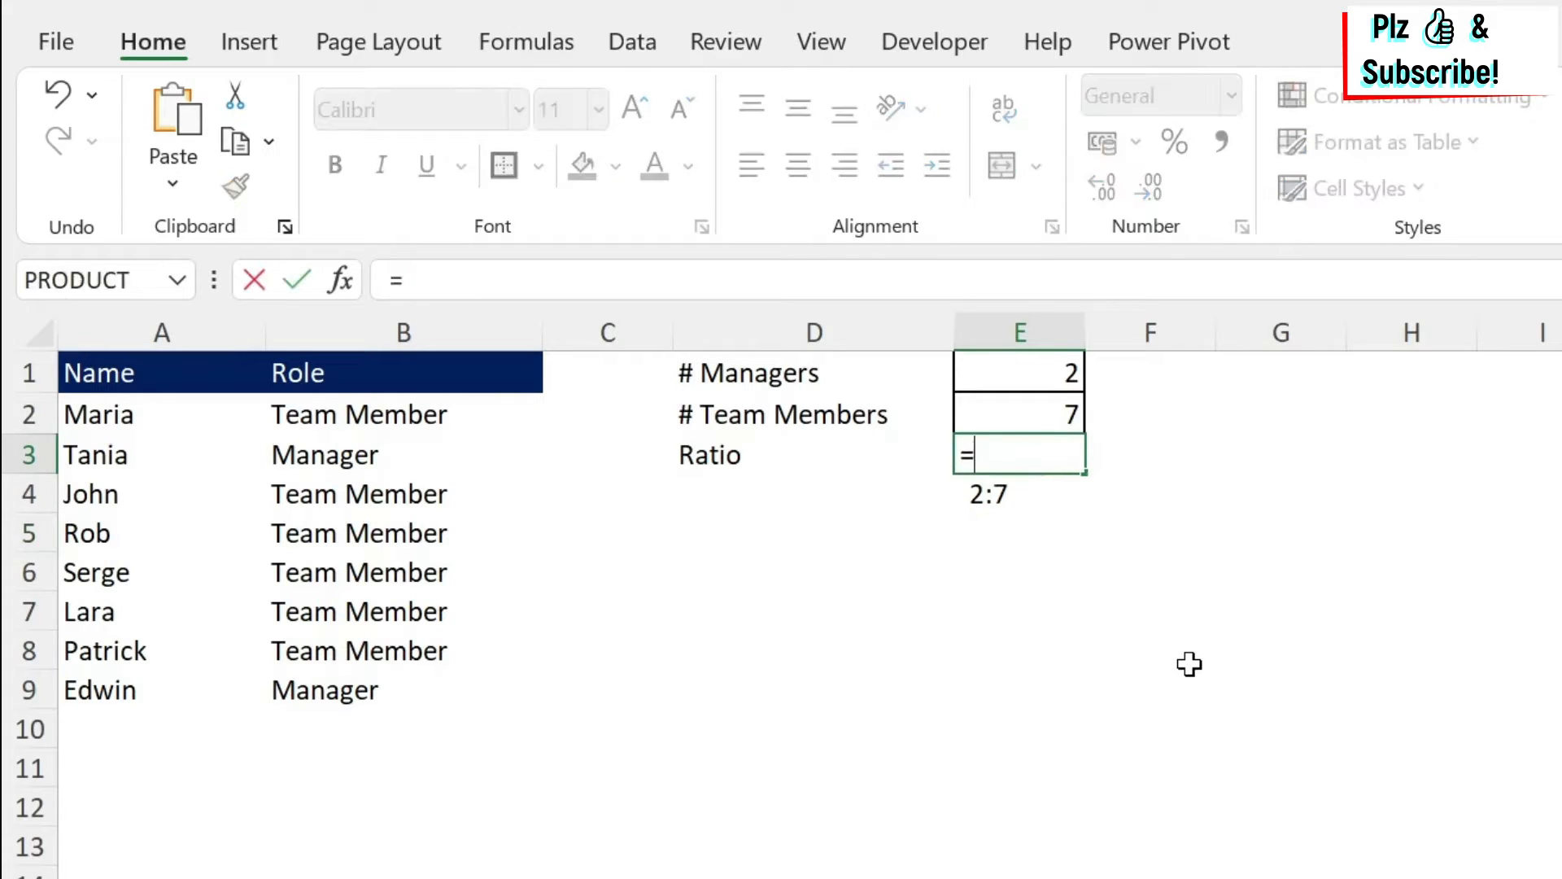
left_click(1052, 373)
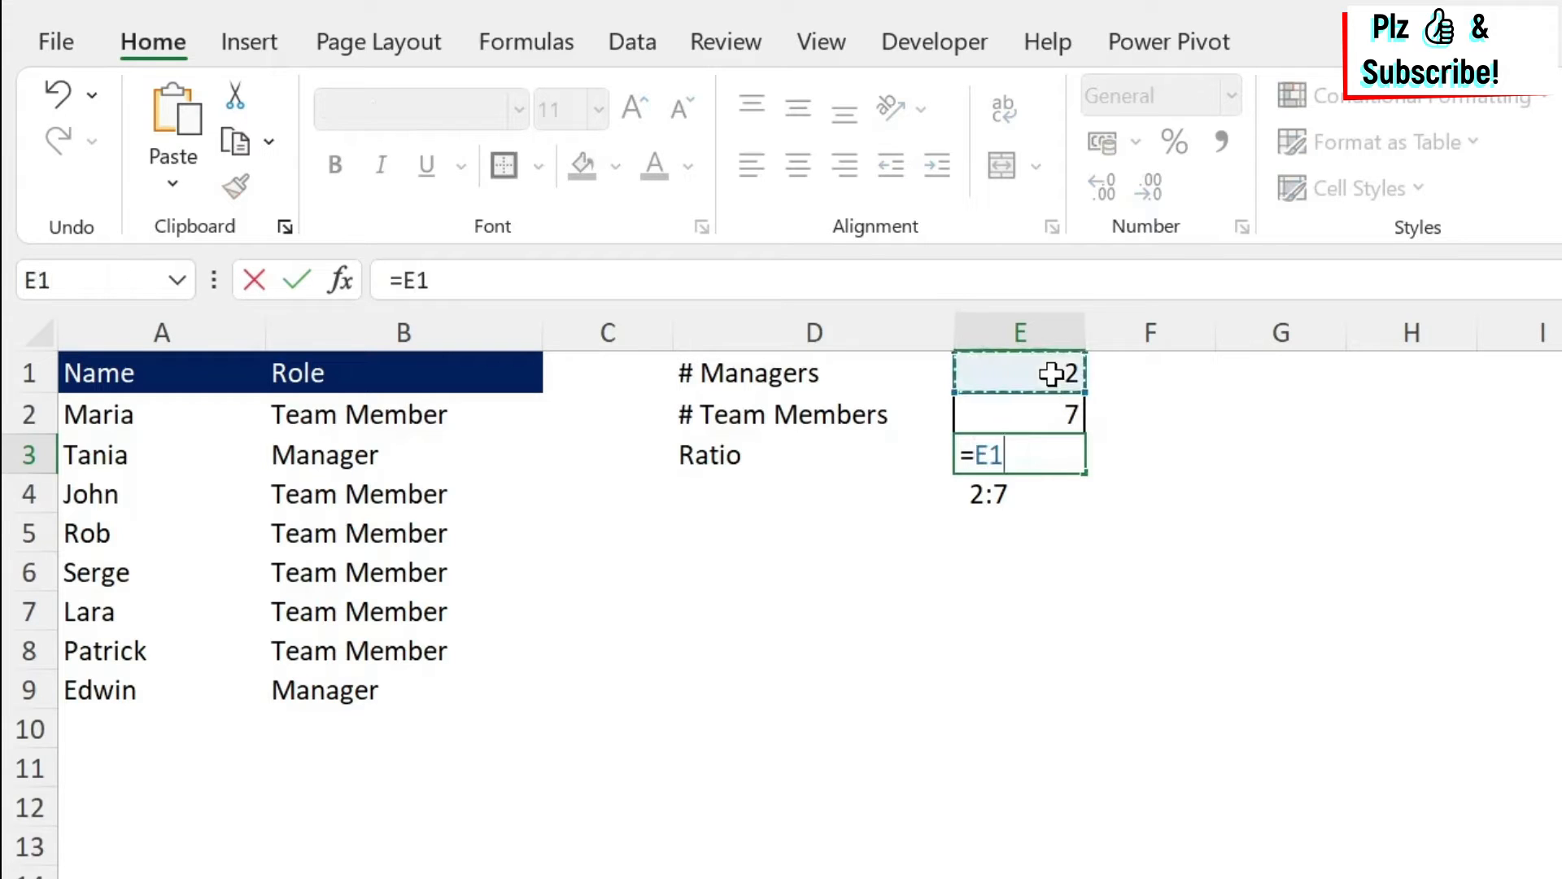
type("&")
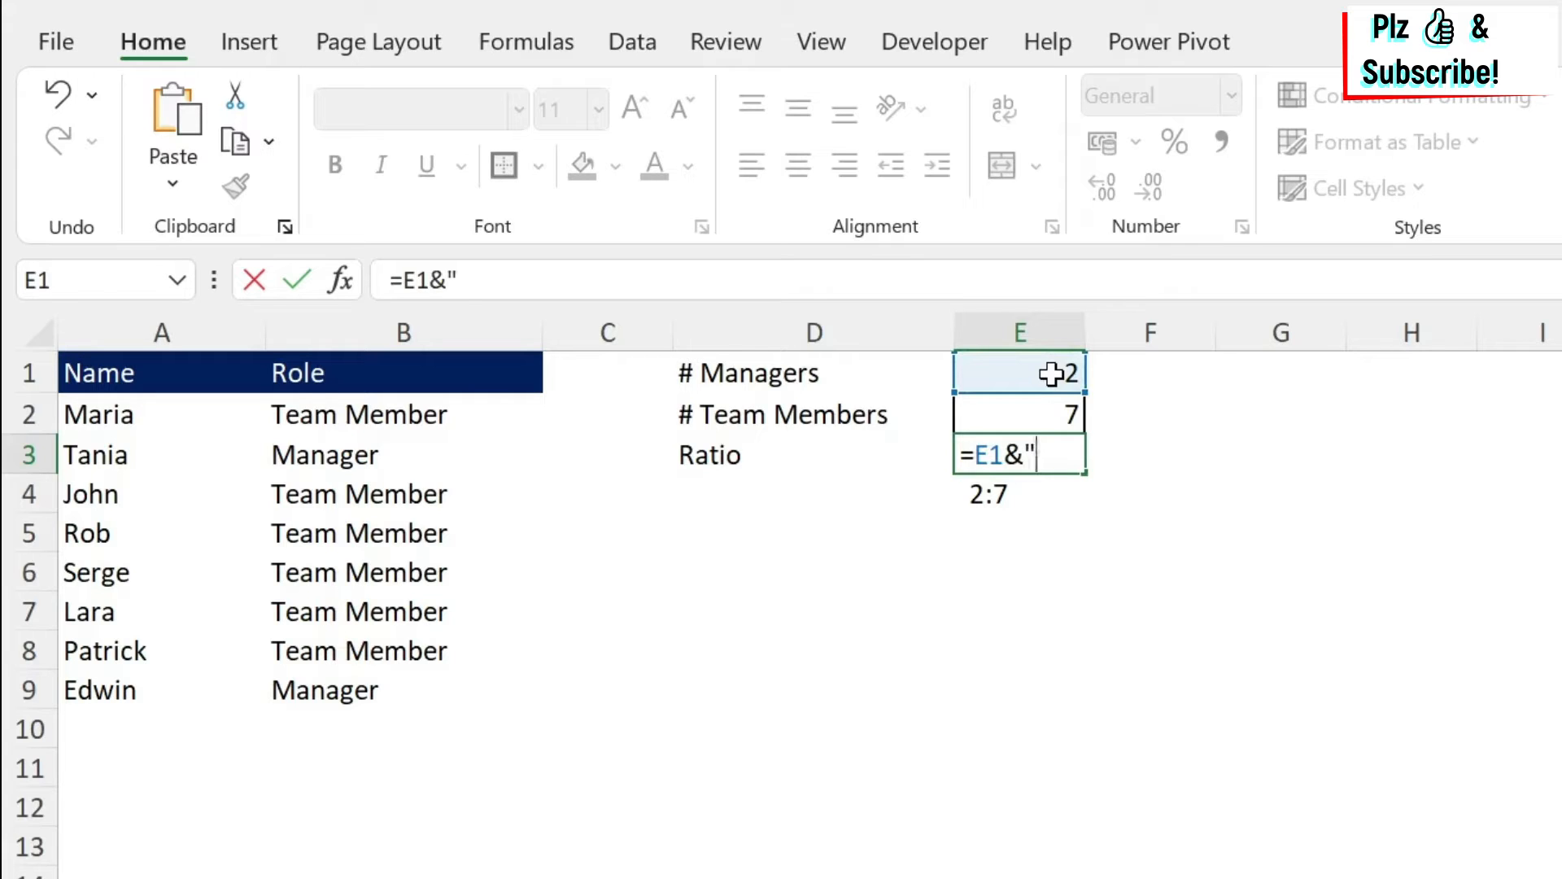
type("\":\"&")
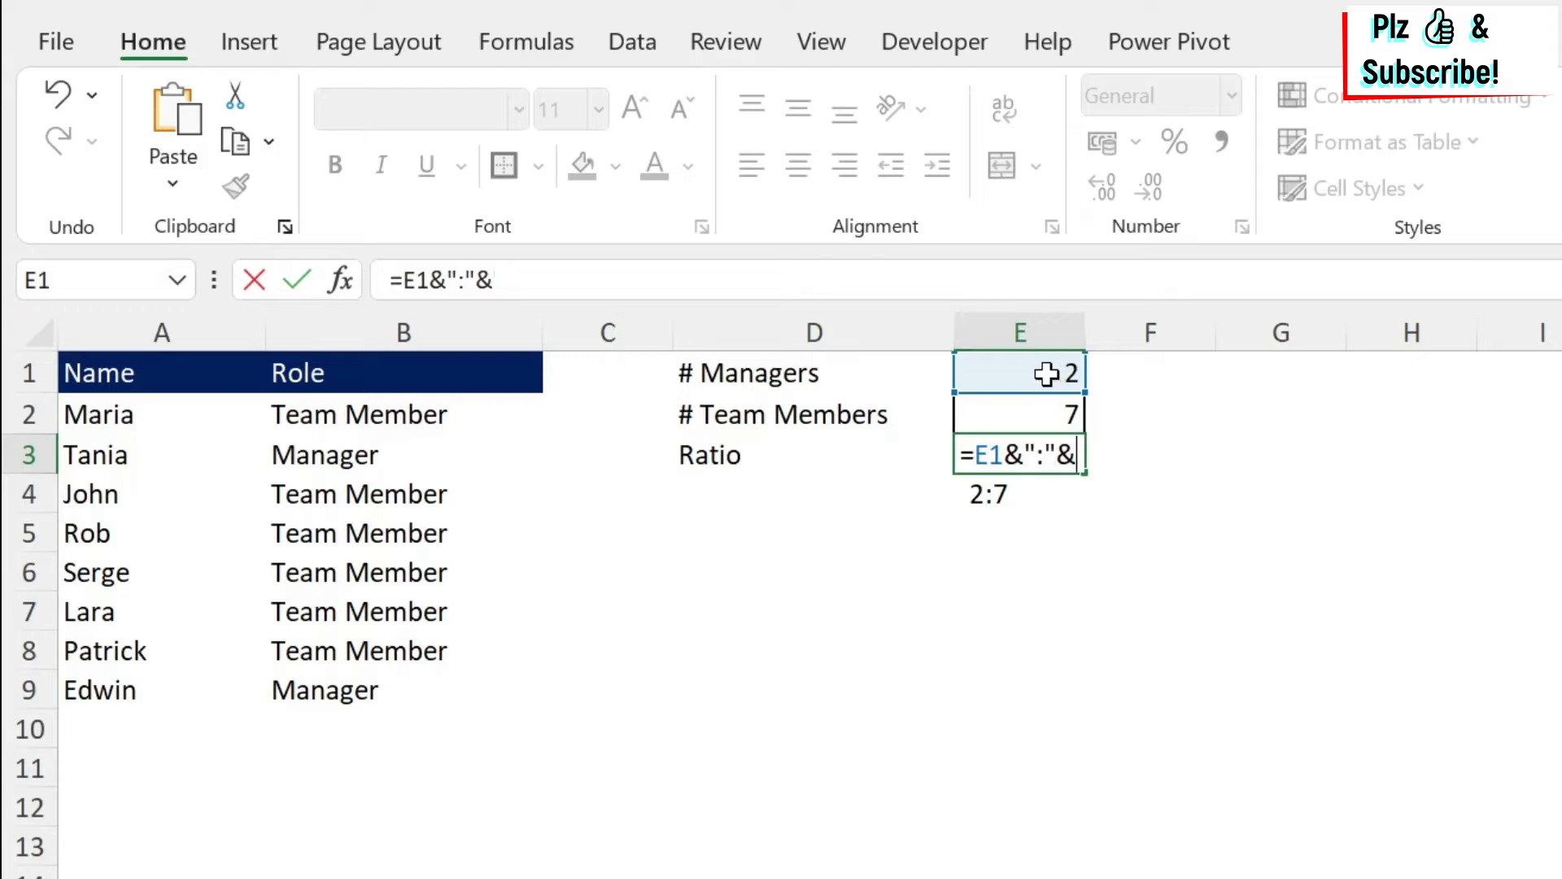
left_click(1049, 414)
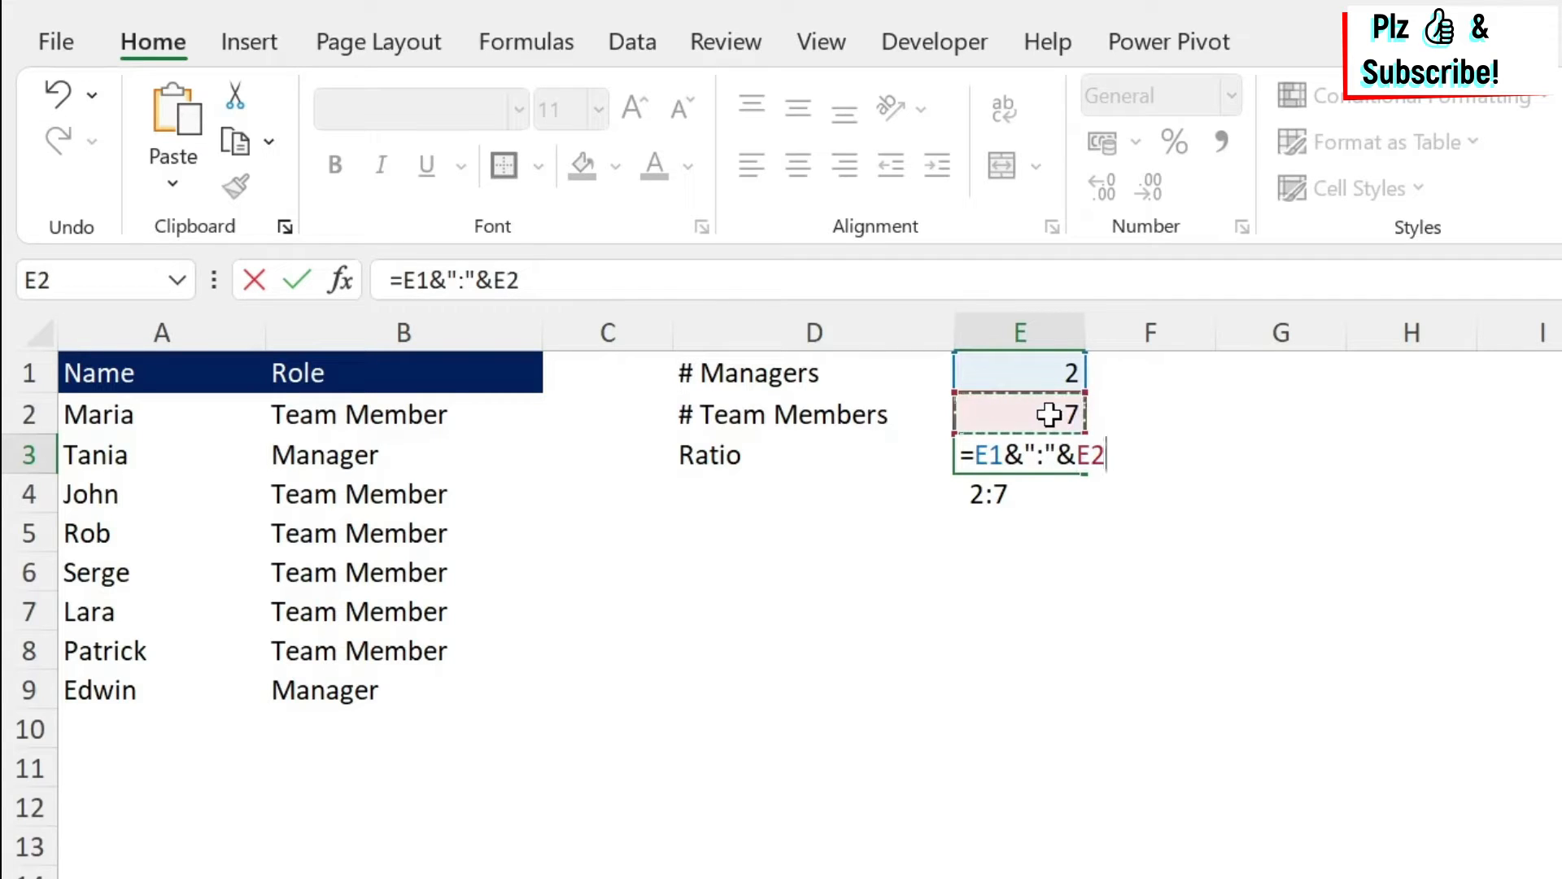
key("Return")
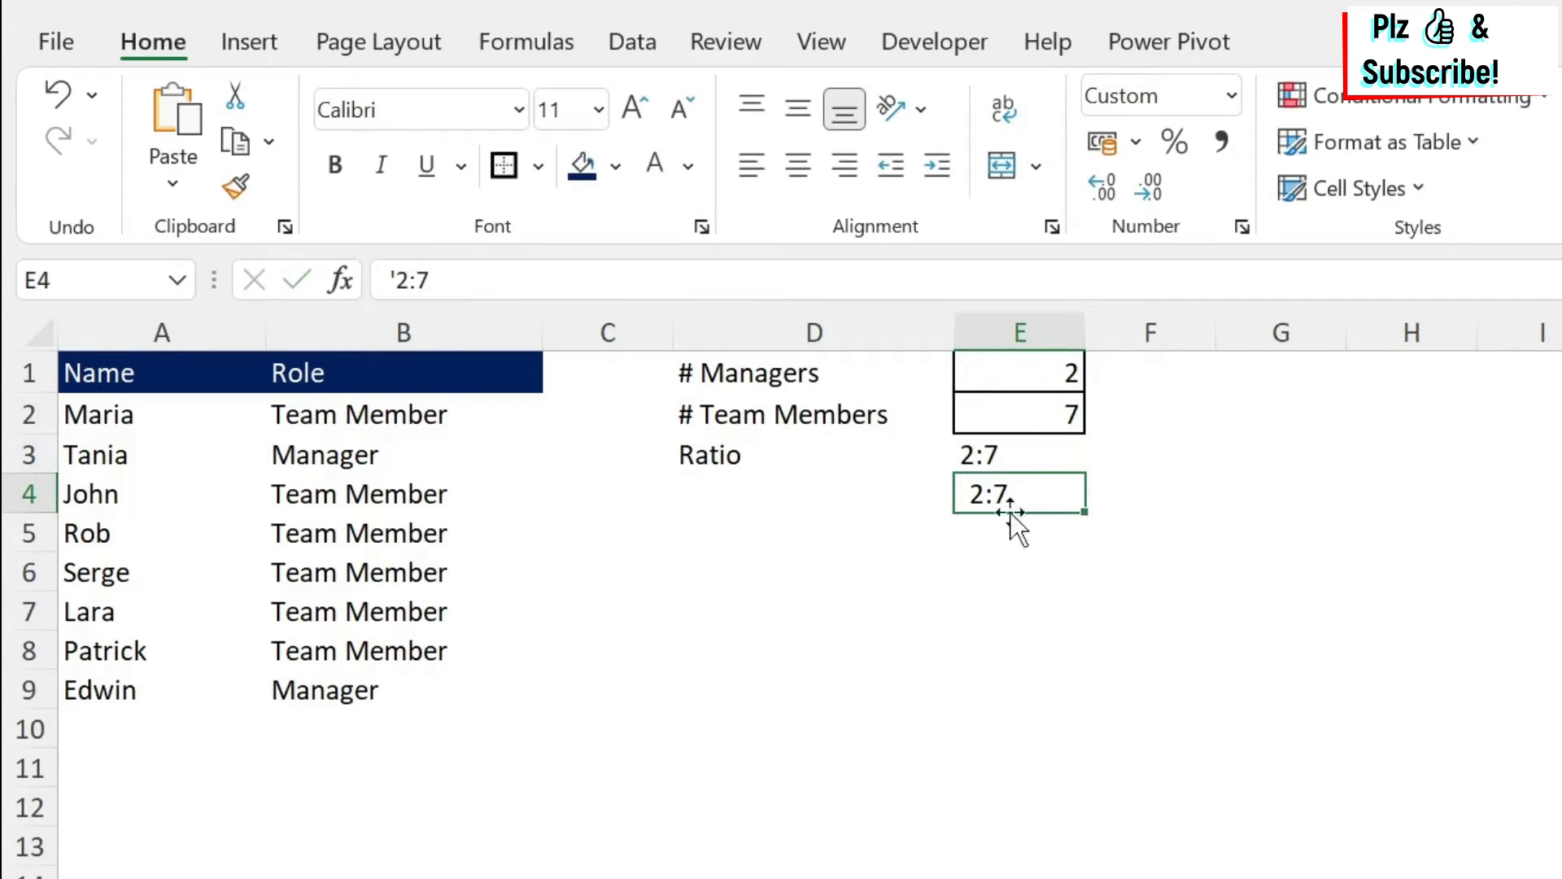
Clear the typed 2:7 sample ratio from cell E4.
key("Delete")
left_click(1029, 458)
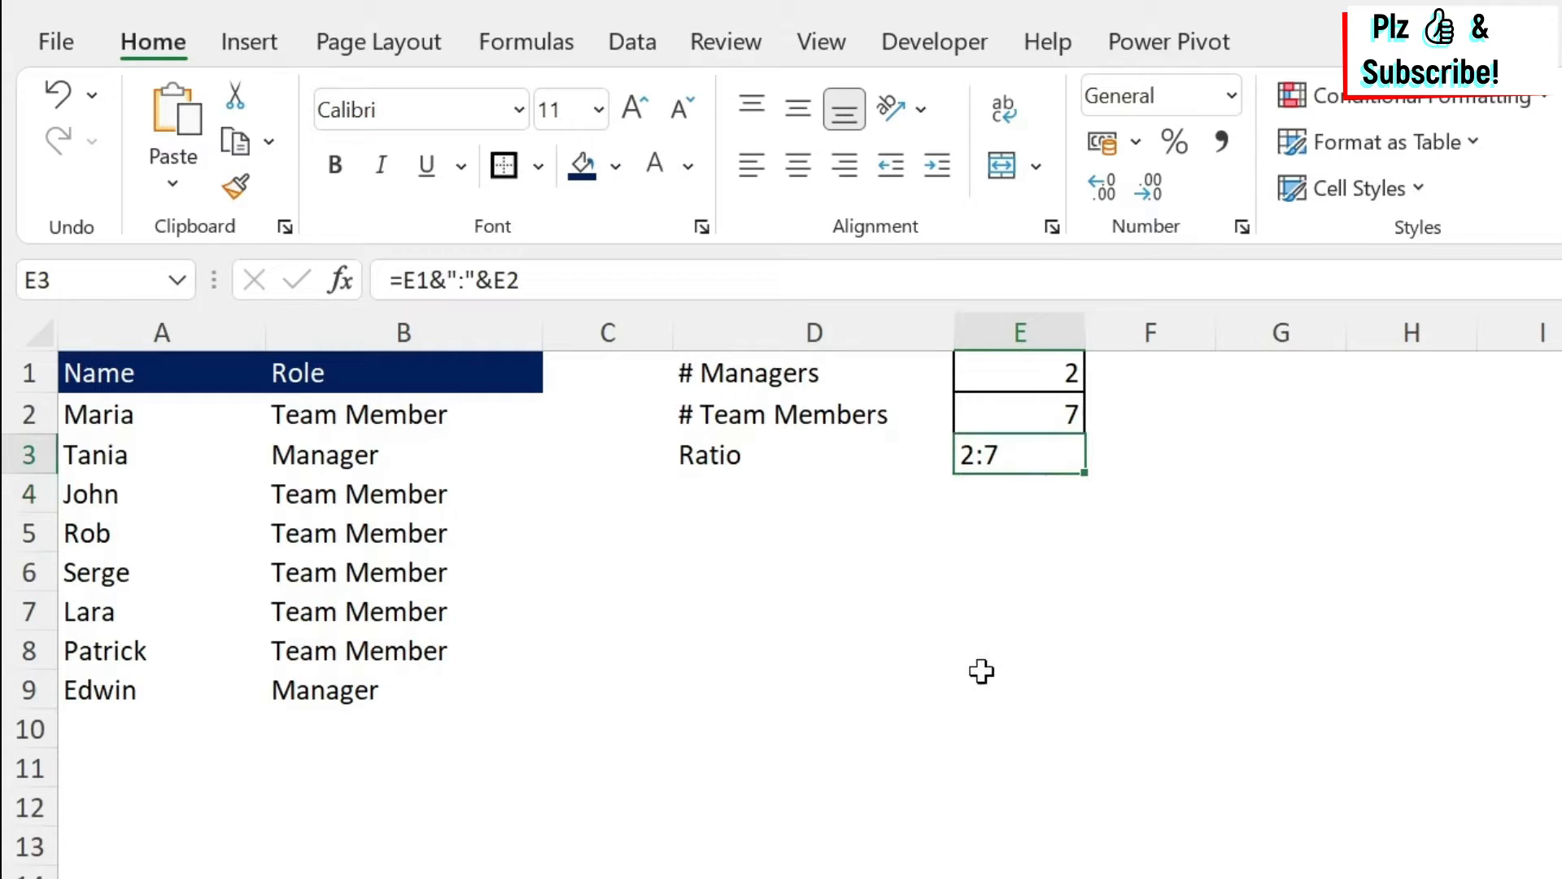
Change the team members count in E2 to 6.
left_click(1012, 410)
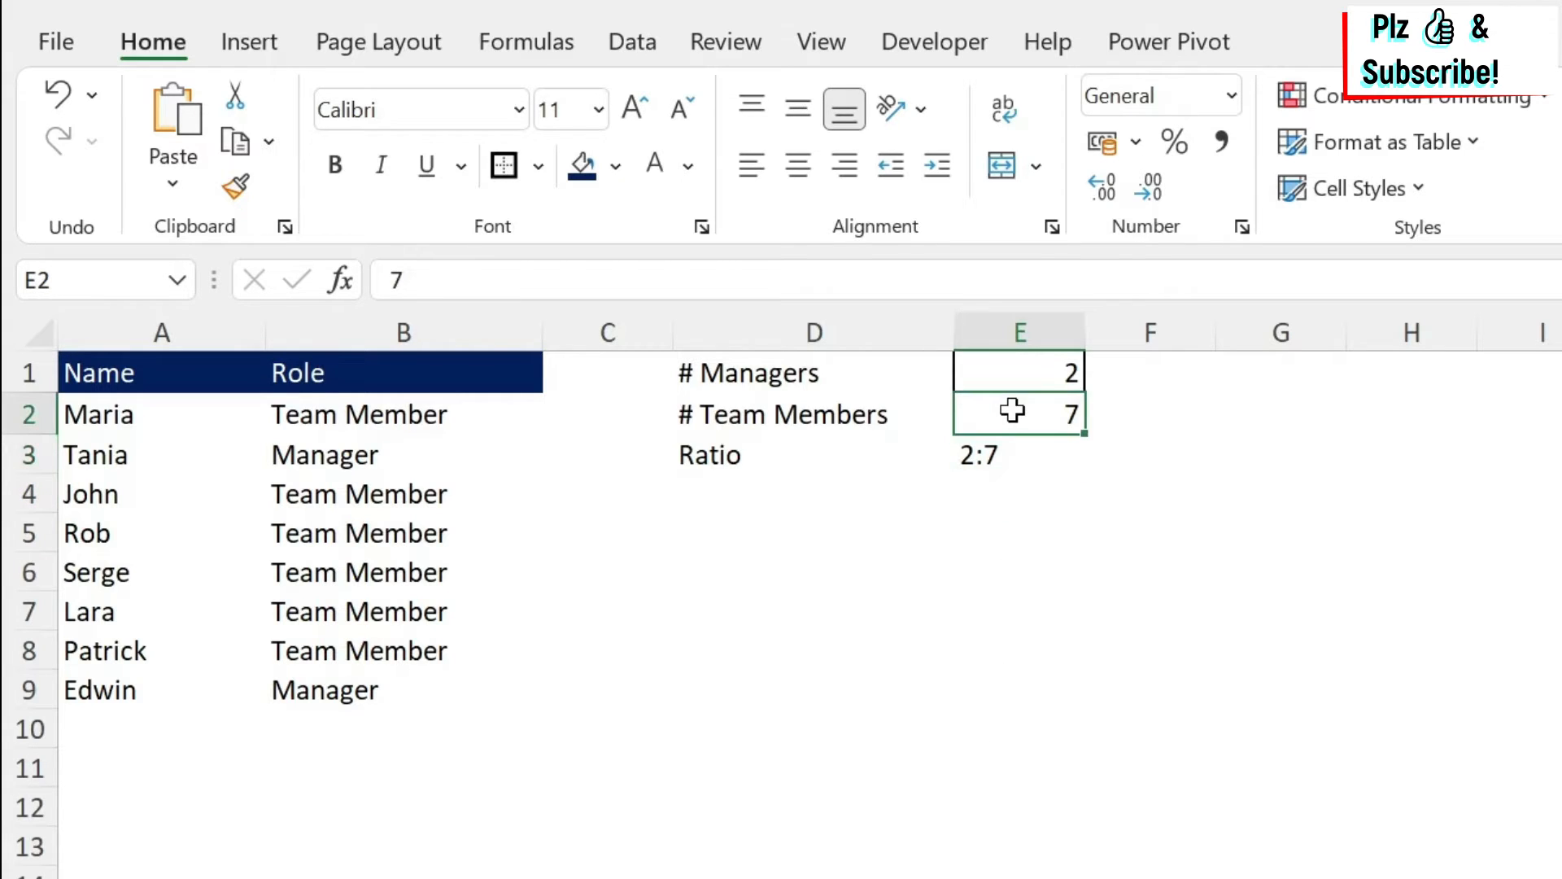
type("6")
left_click(989, 633)
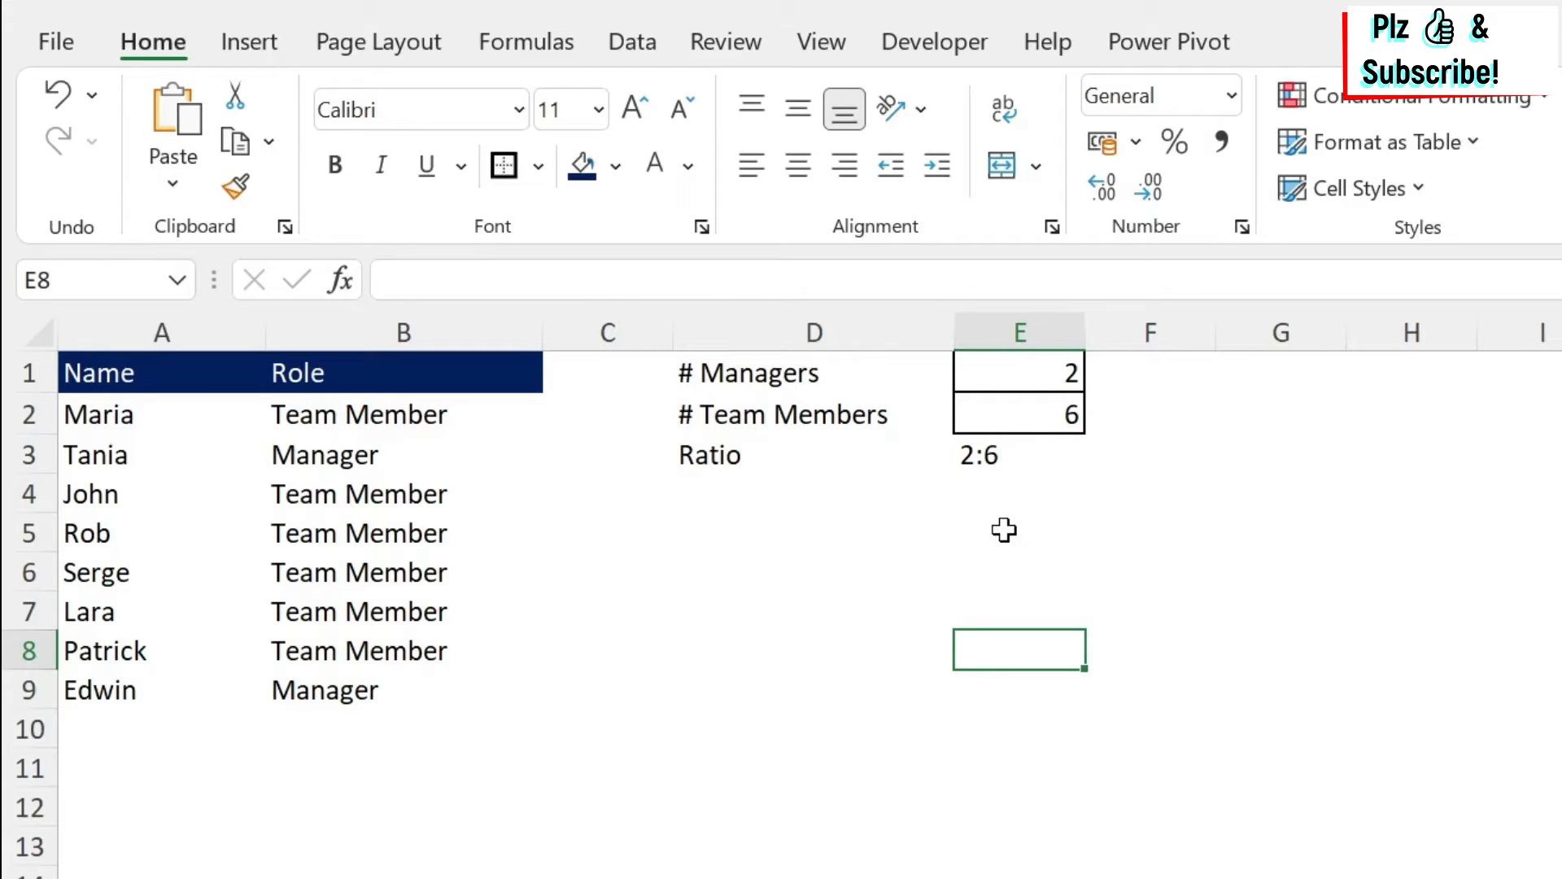
Label cell D4 as GCD.
left_click(779, 487)
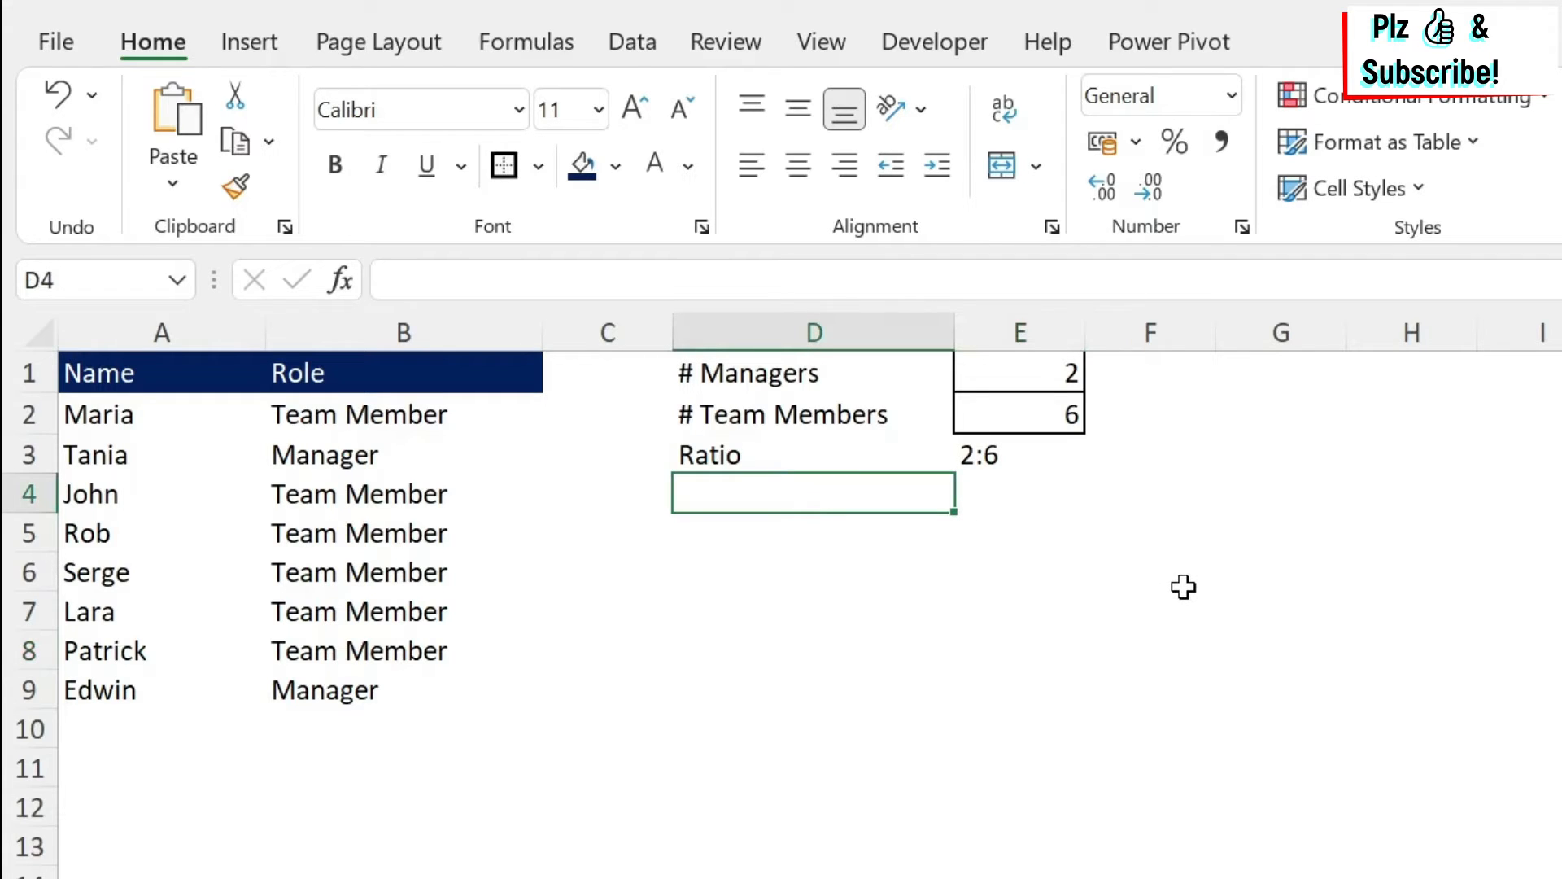
type("GCD")
key("Tab")
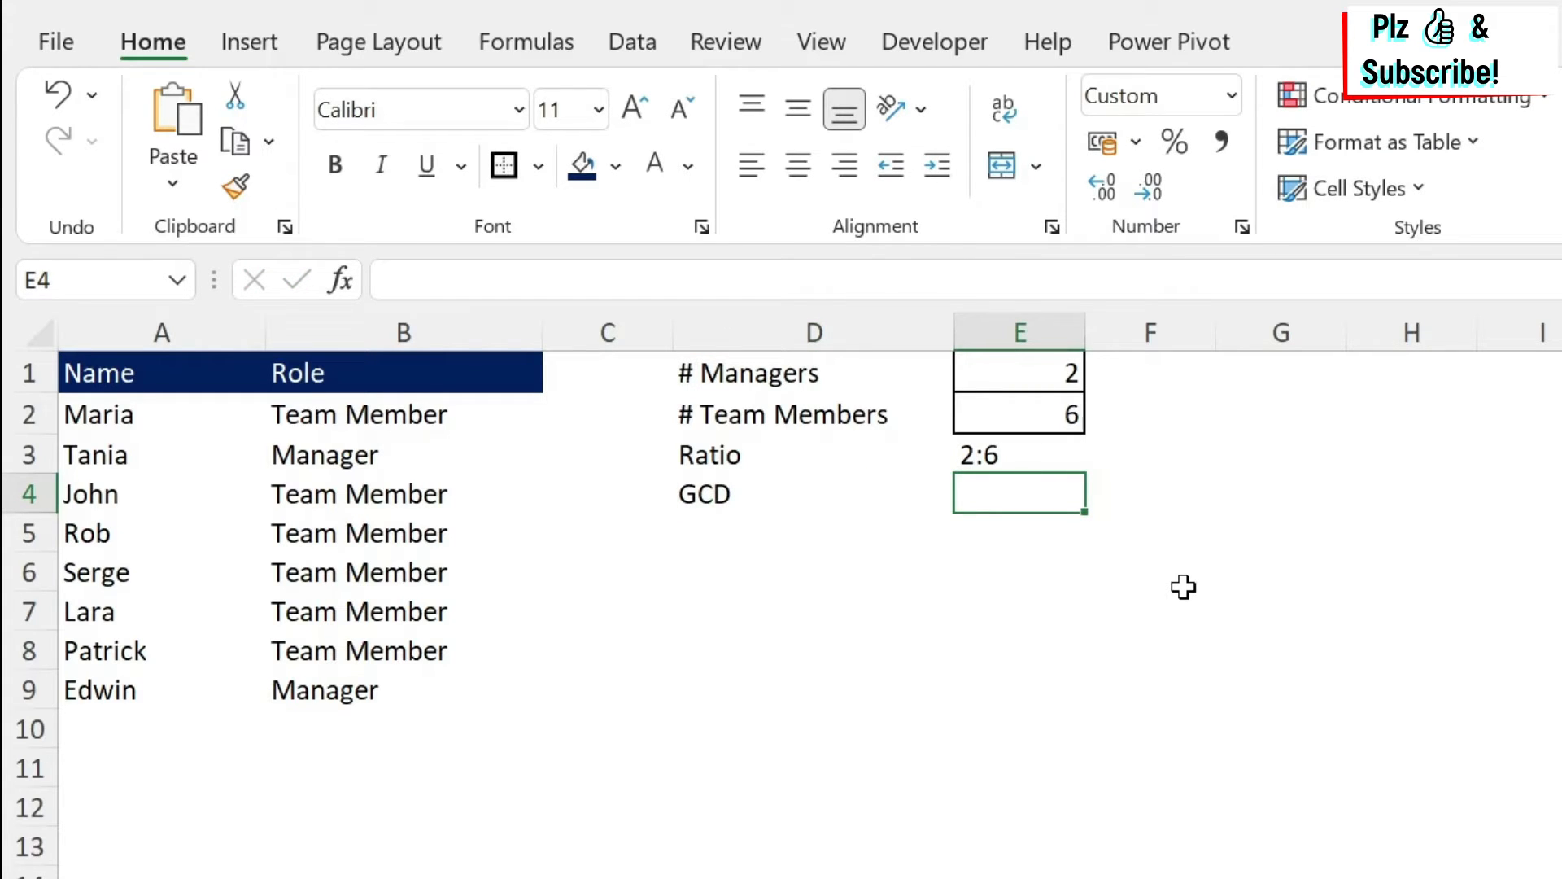
Begin a GCD function in cell E4.
type("=GCD")
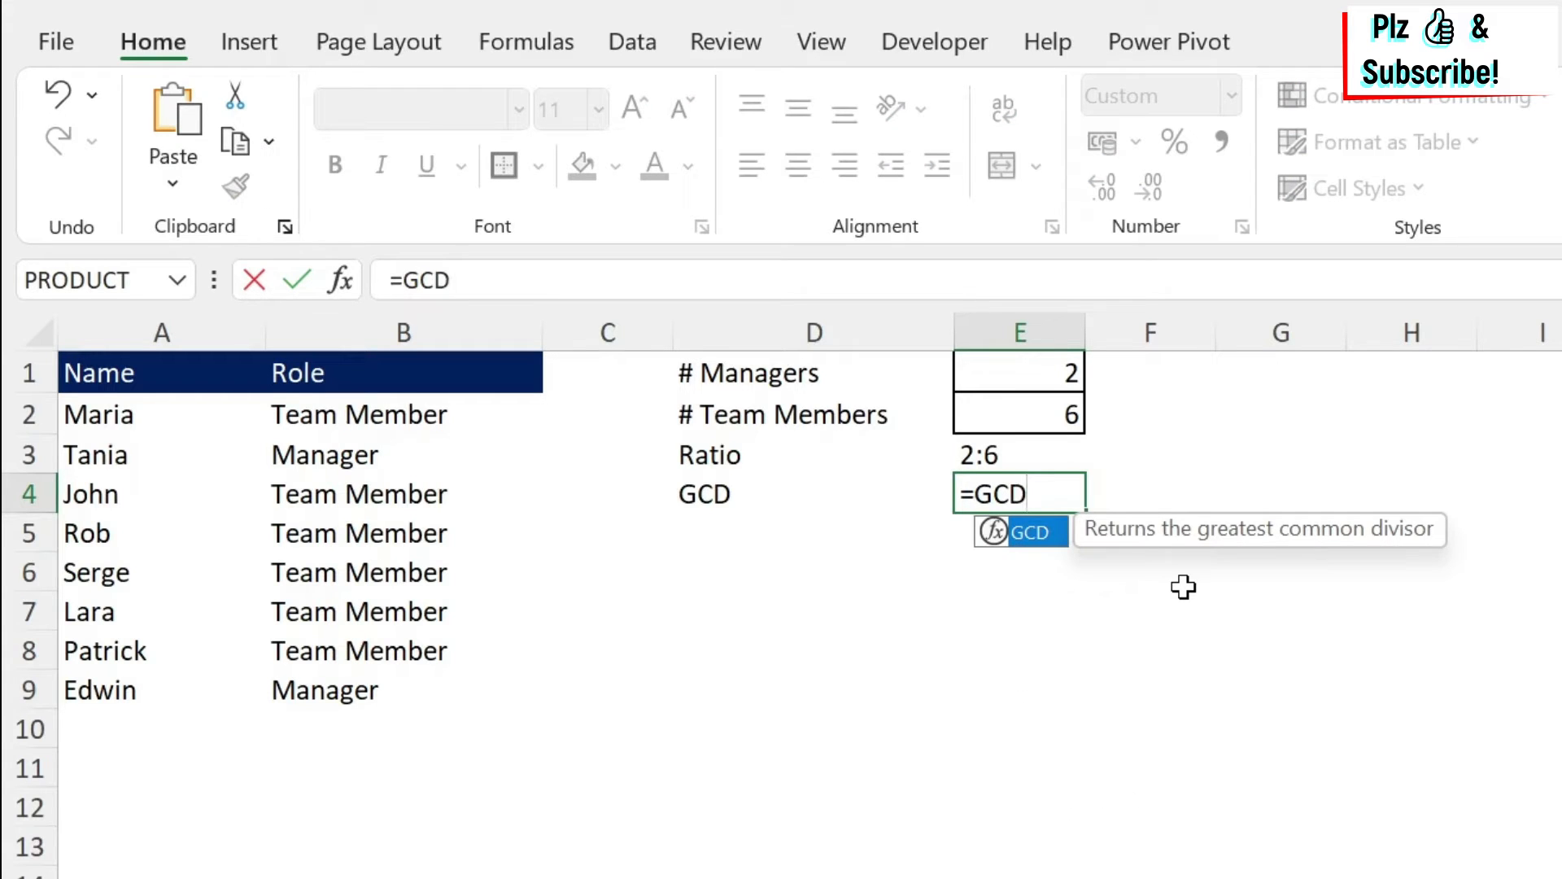
type("(")
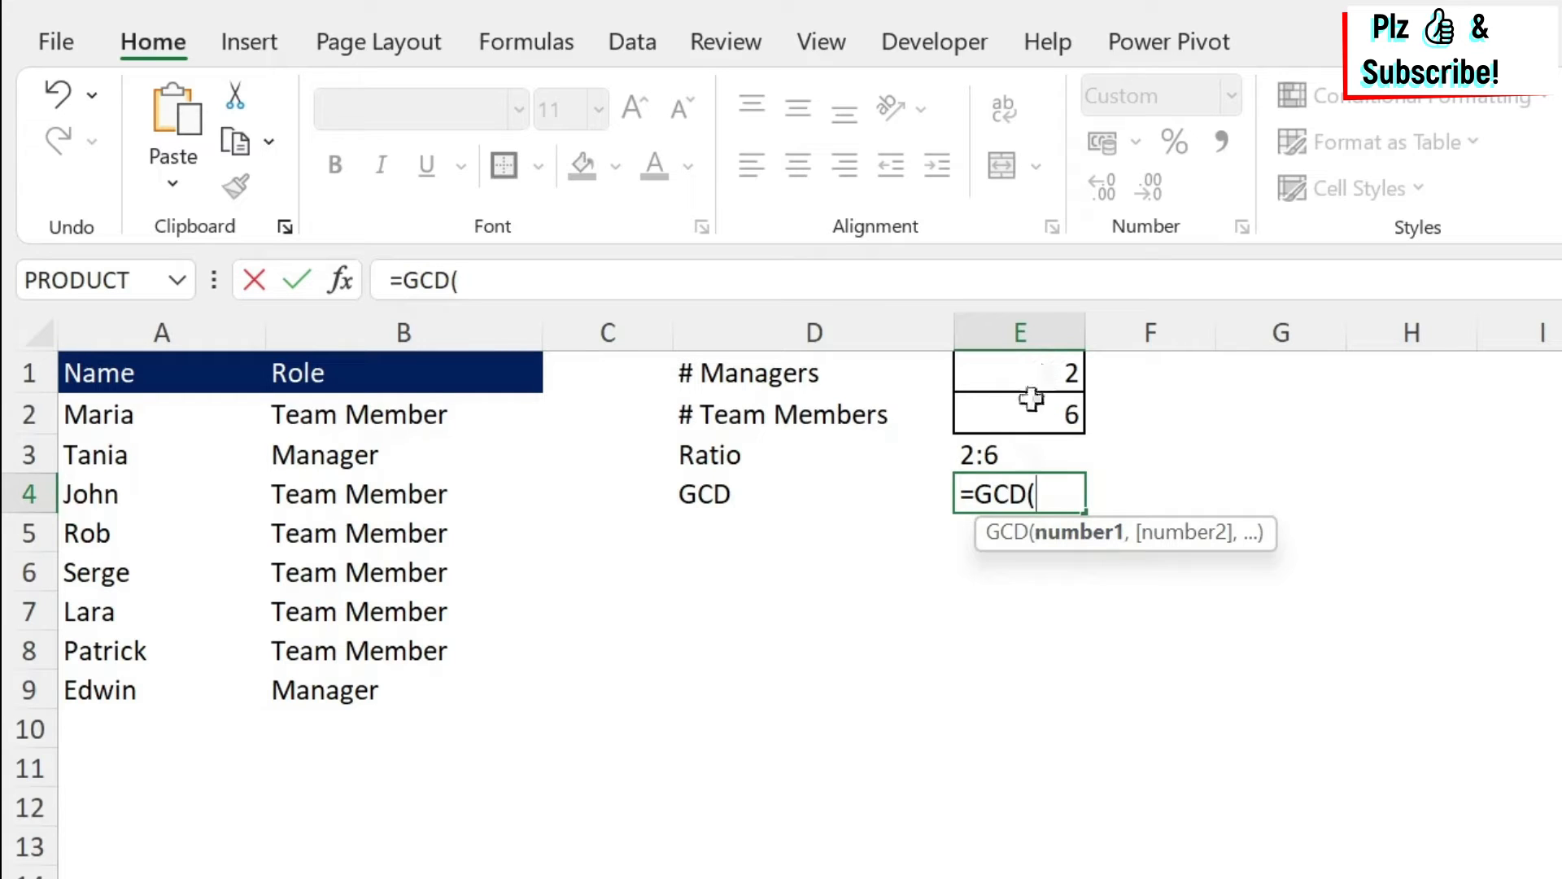
left_click_drag(1042, 372, 1034, 409)
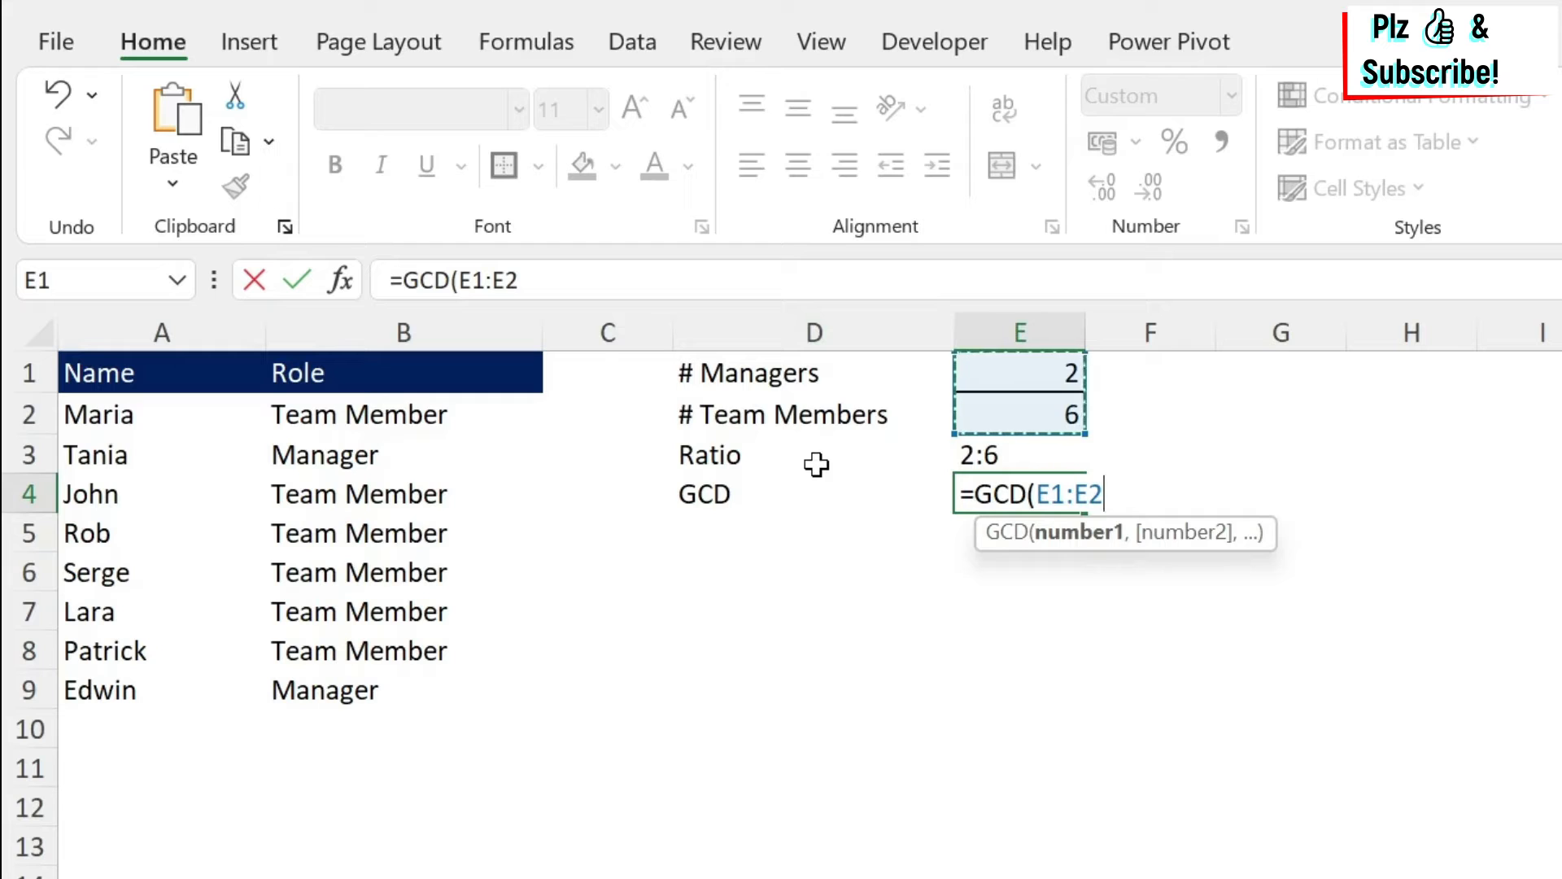
key("BackSpace")
key("BackSpace")
key("BackSpace")
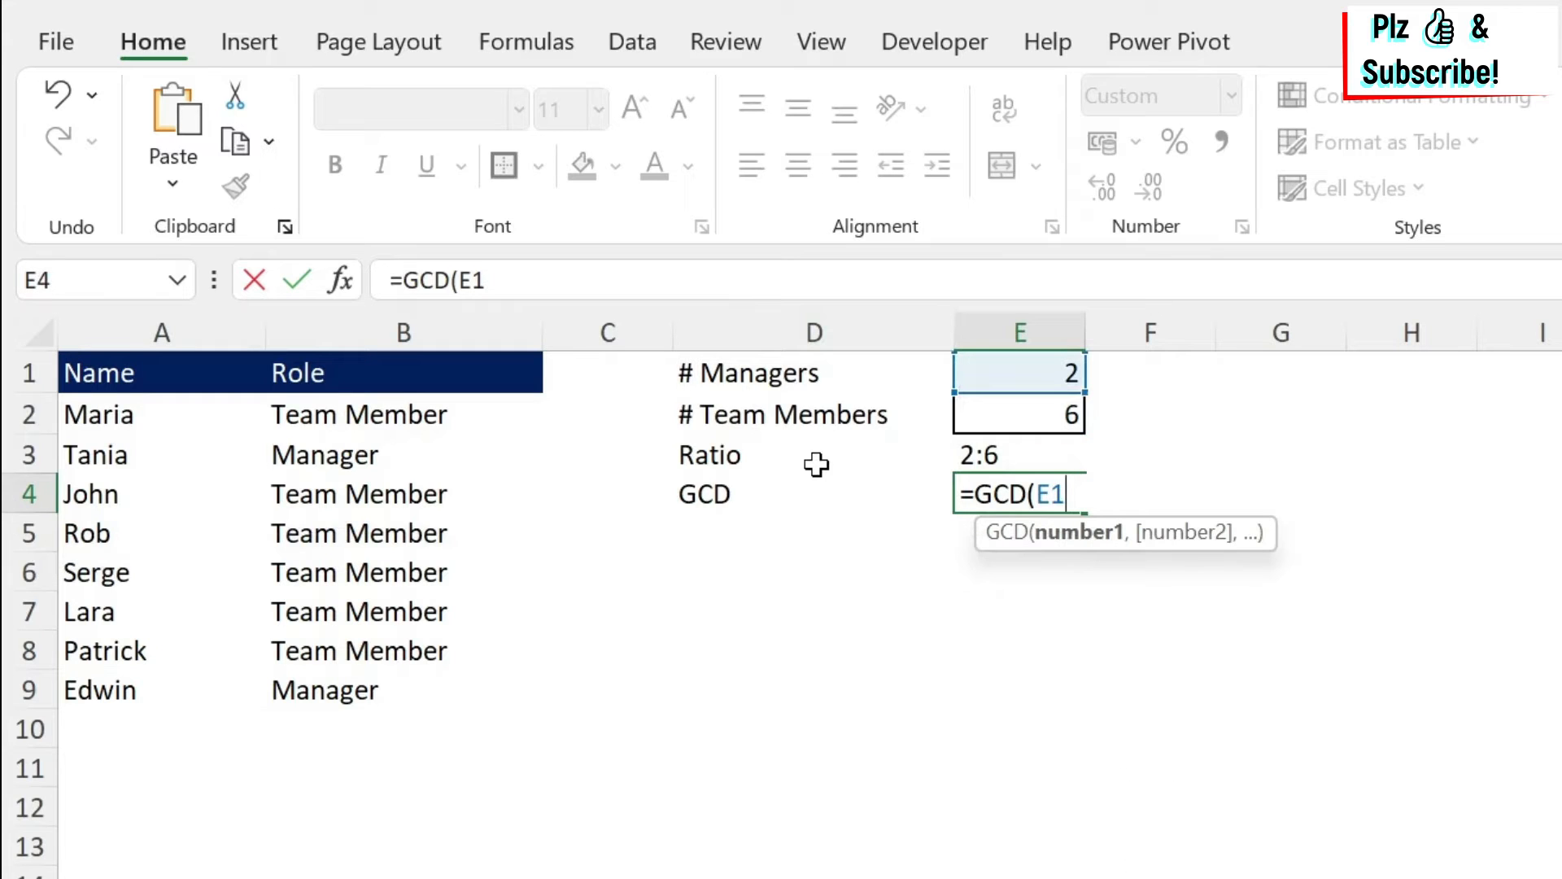
type(",")
left_click(610, 579)
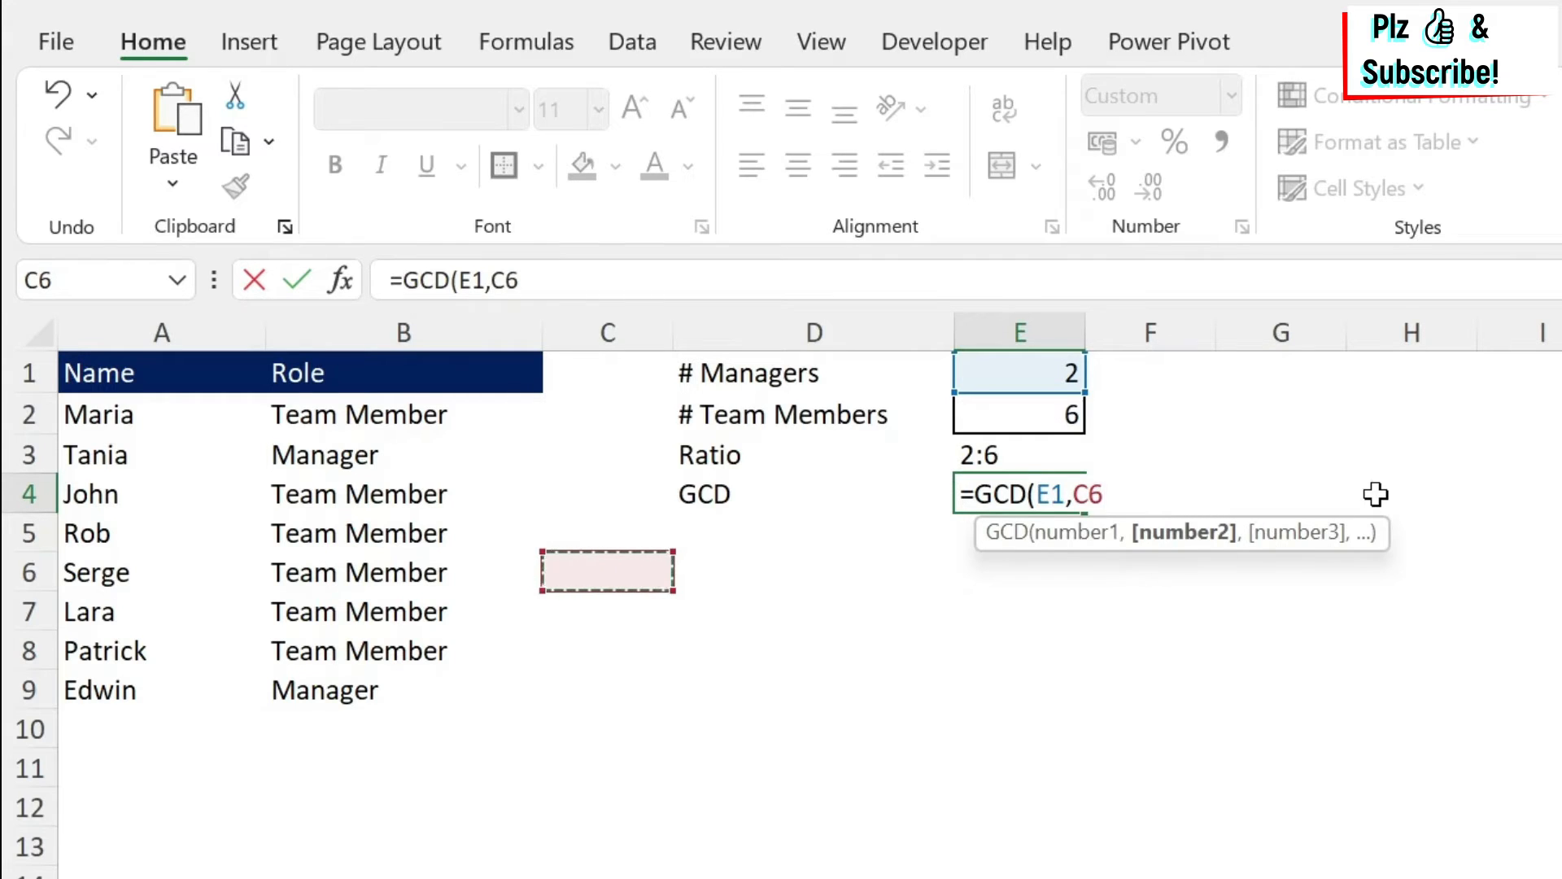
key("BackSpace")
key("BackSpace")
key("BackSpace")
key("BackSpace")
key("BackSpace")
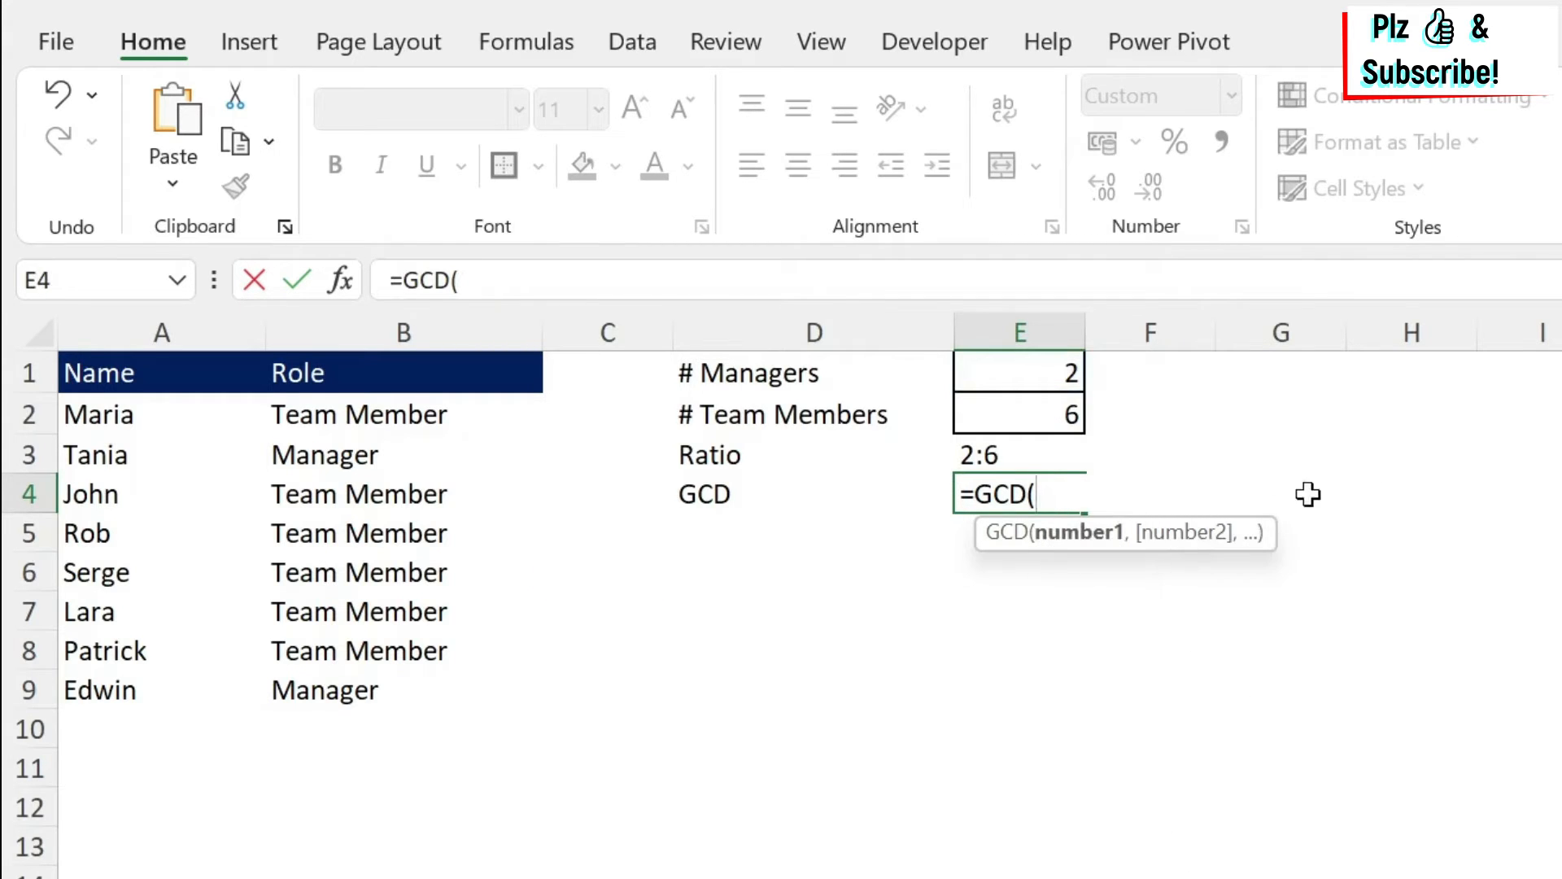
Complete the GCD formula in E4 with the range E1:E2.
left_click_drag(1006, 368, 1015, 411)
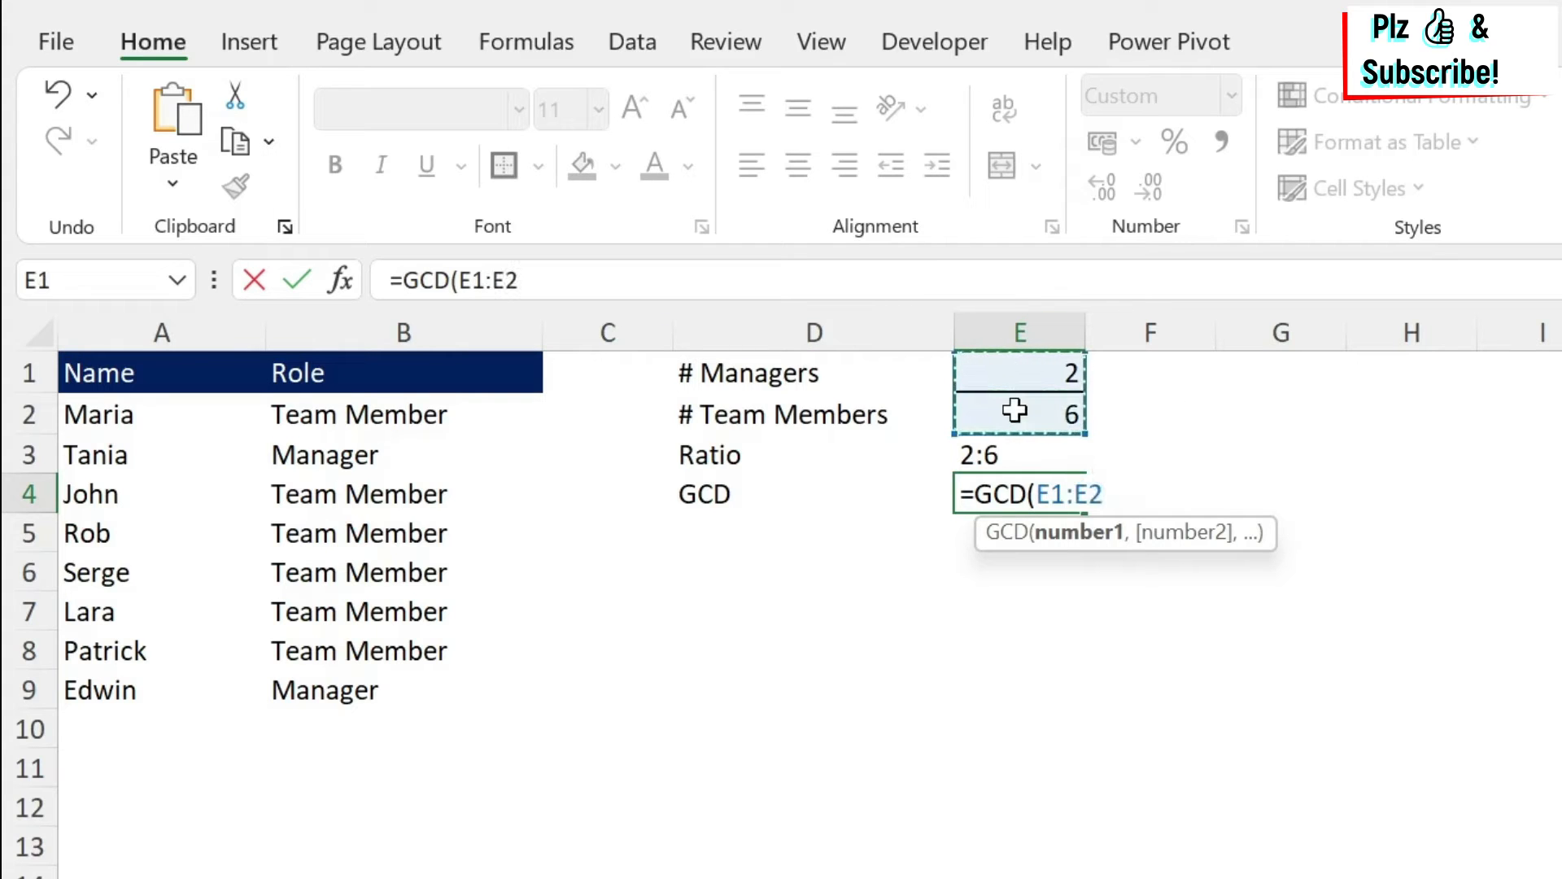
type(")")
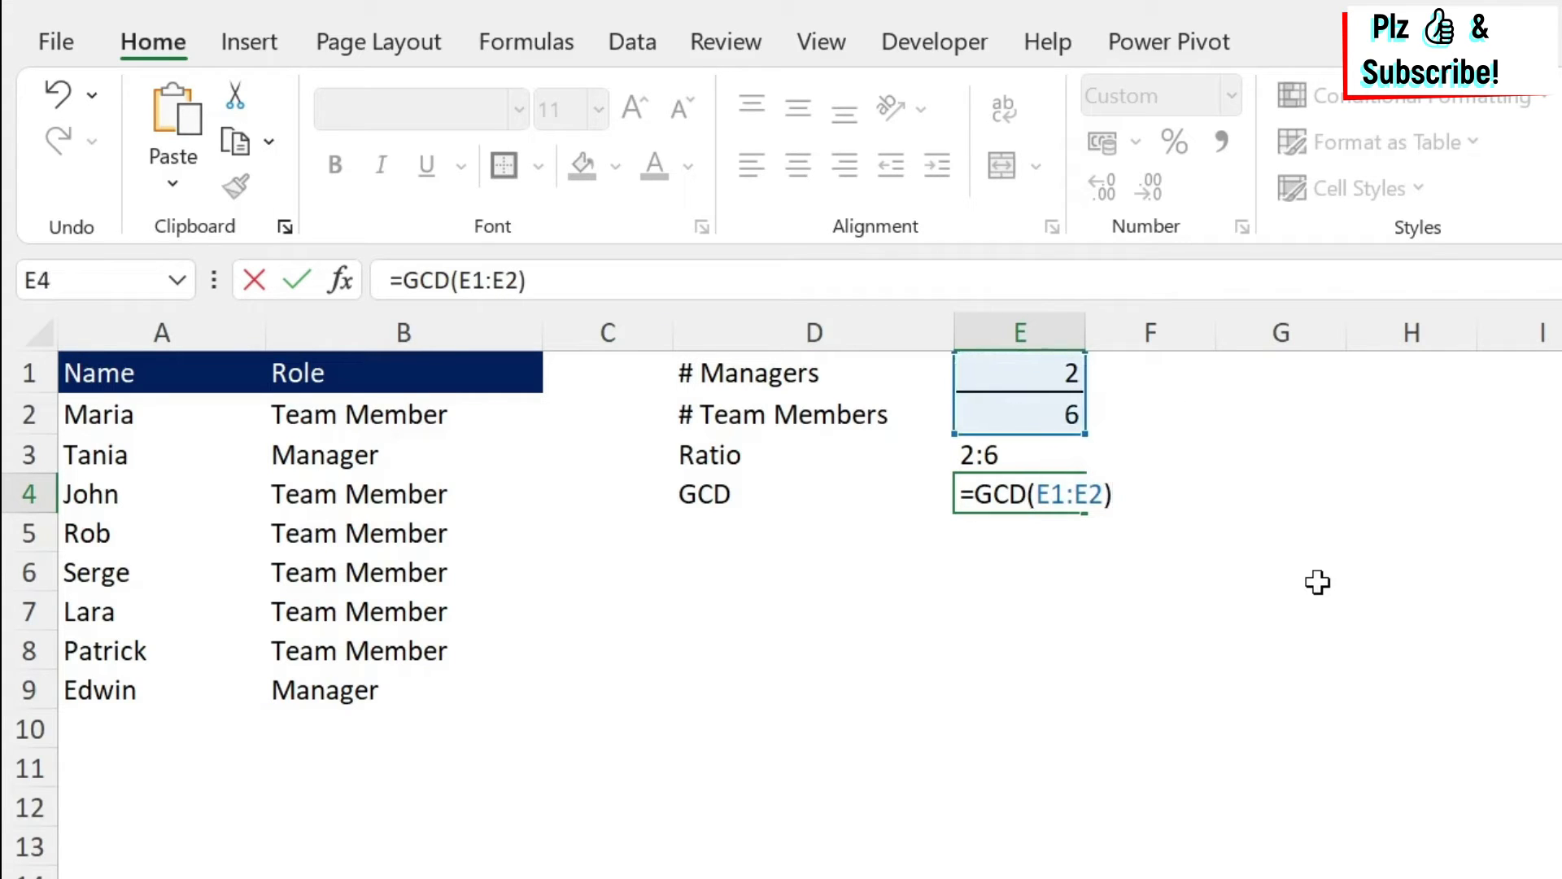
key("Return")
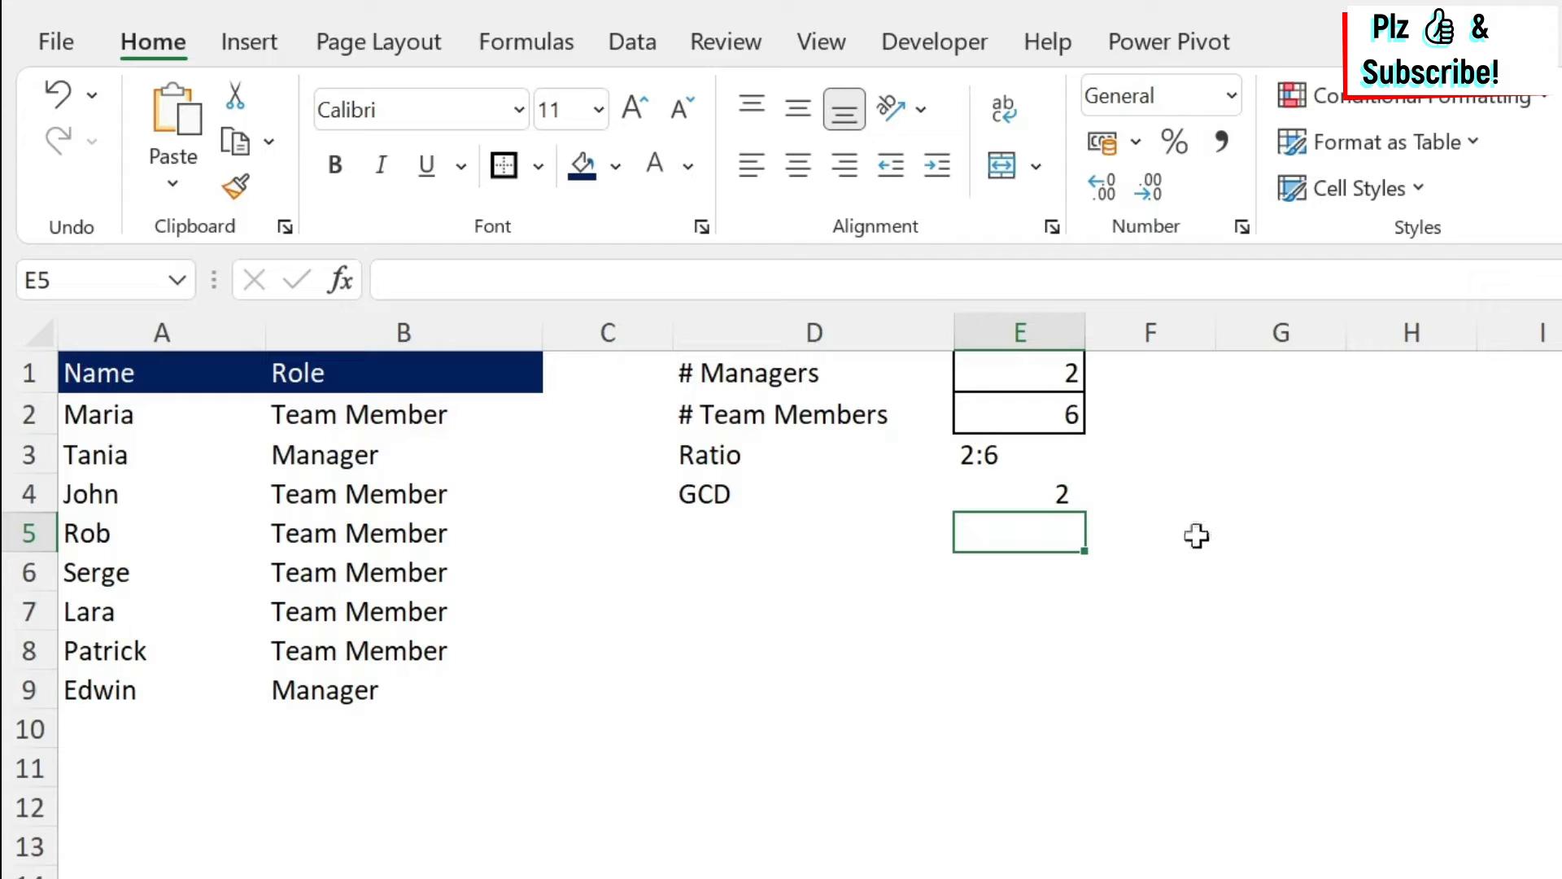
Edit the ratio formula in E3 to divide both counts by E4: =E1/E4&":"&E2/E4.
left_click(1013, 472)
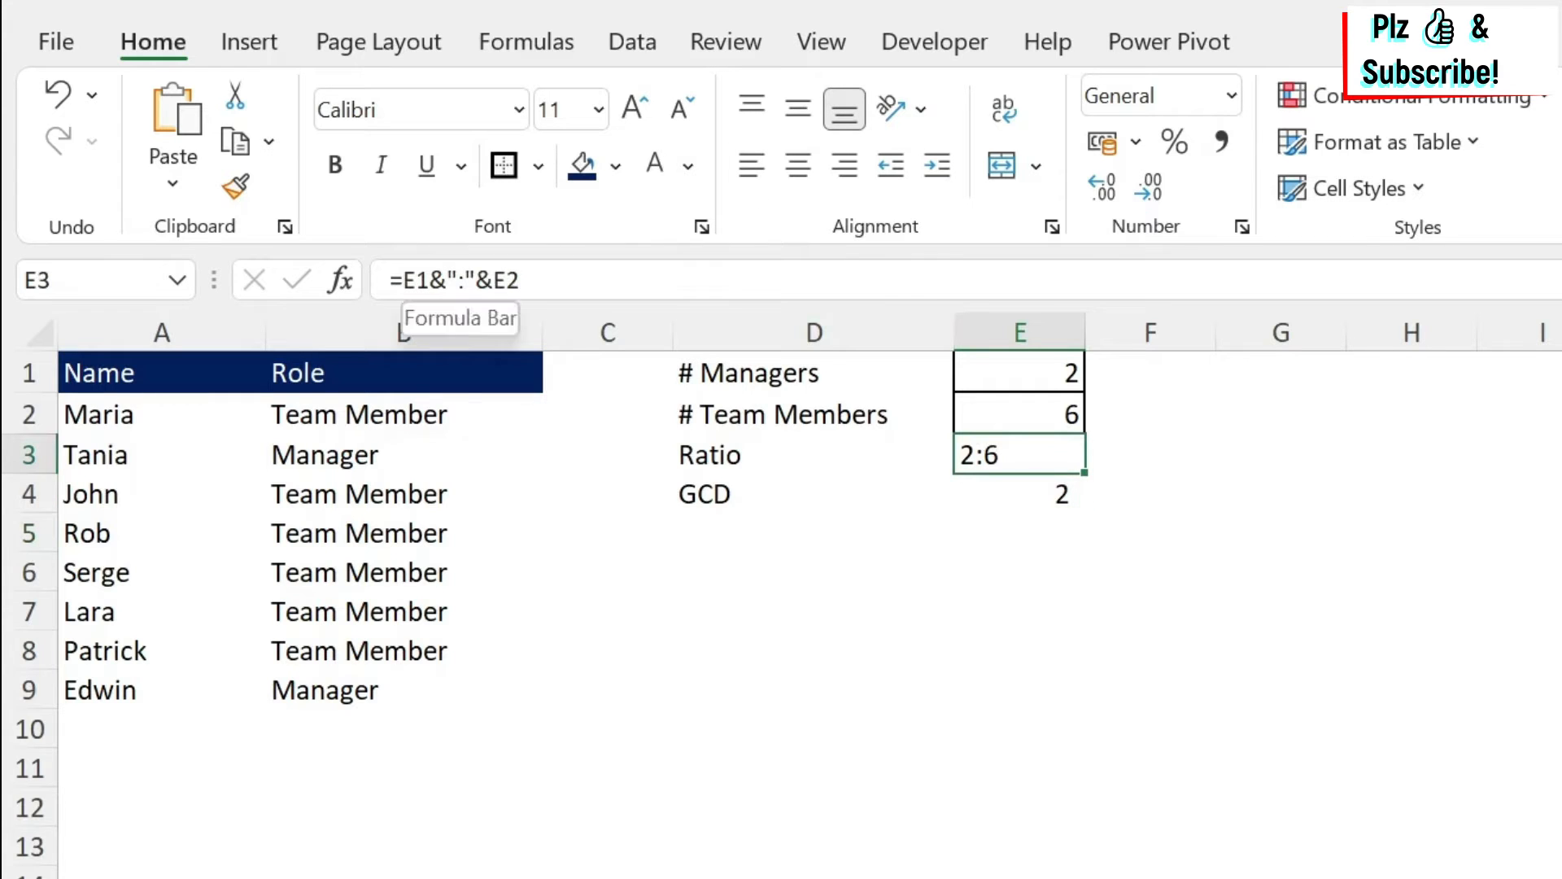
left_click(430, 280)
type("/")
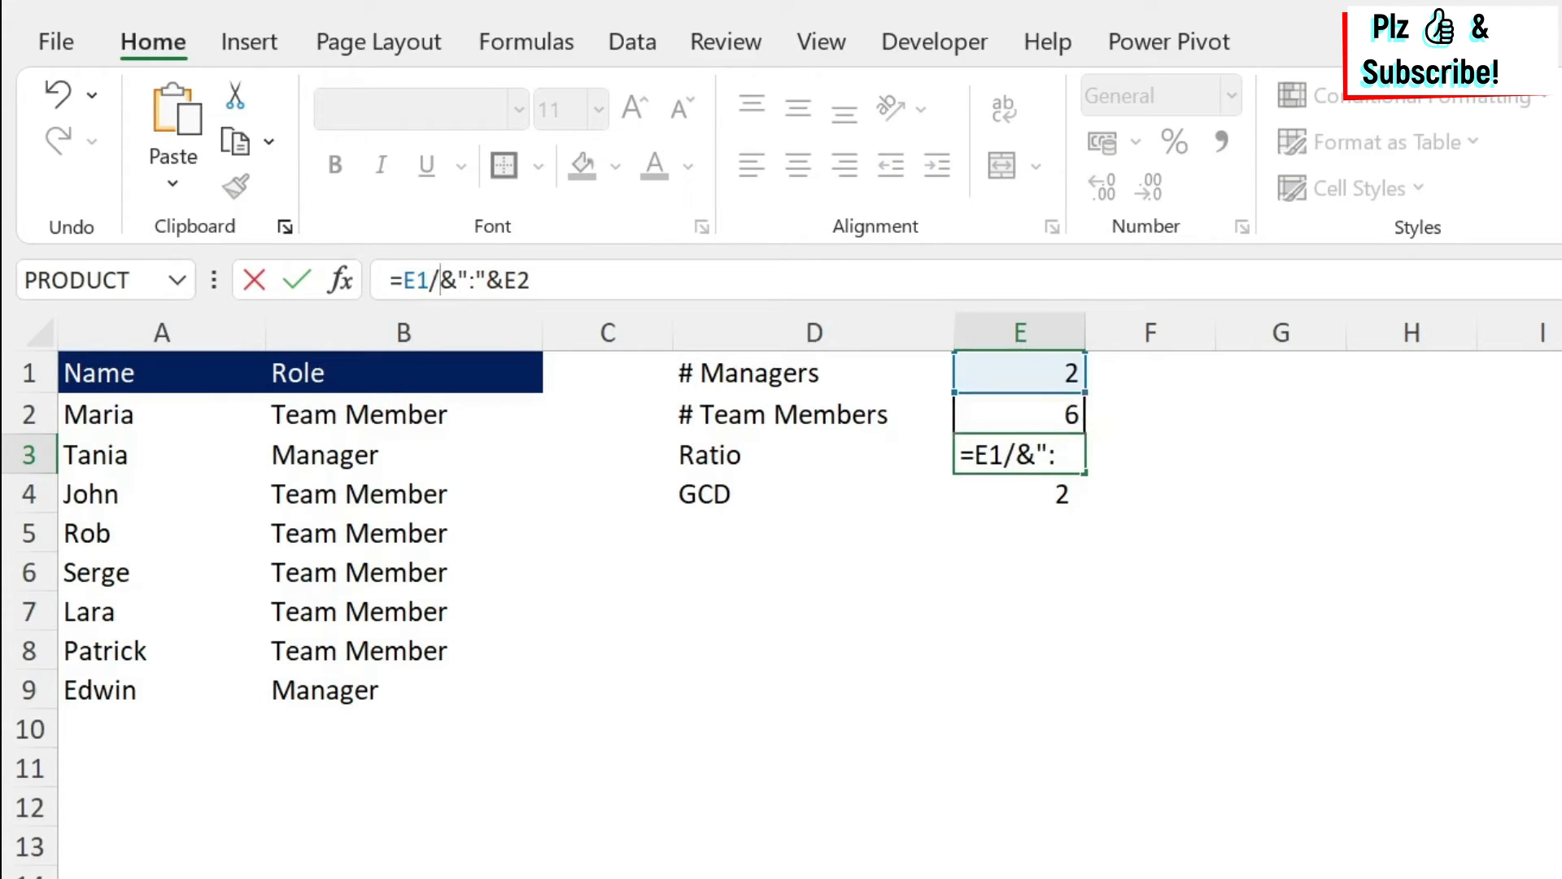
left_click(1022, 491)
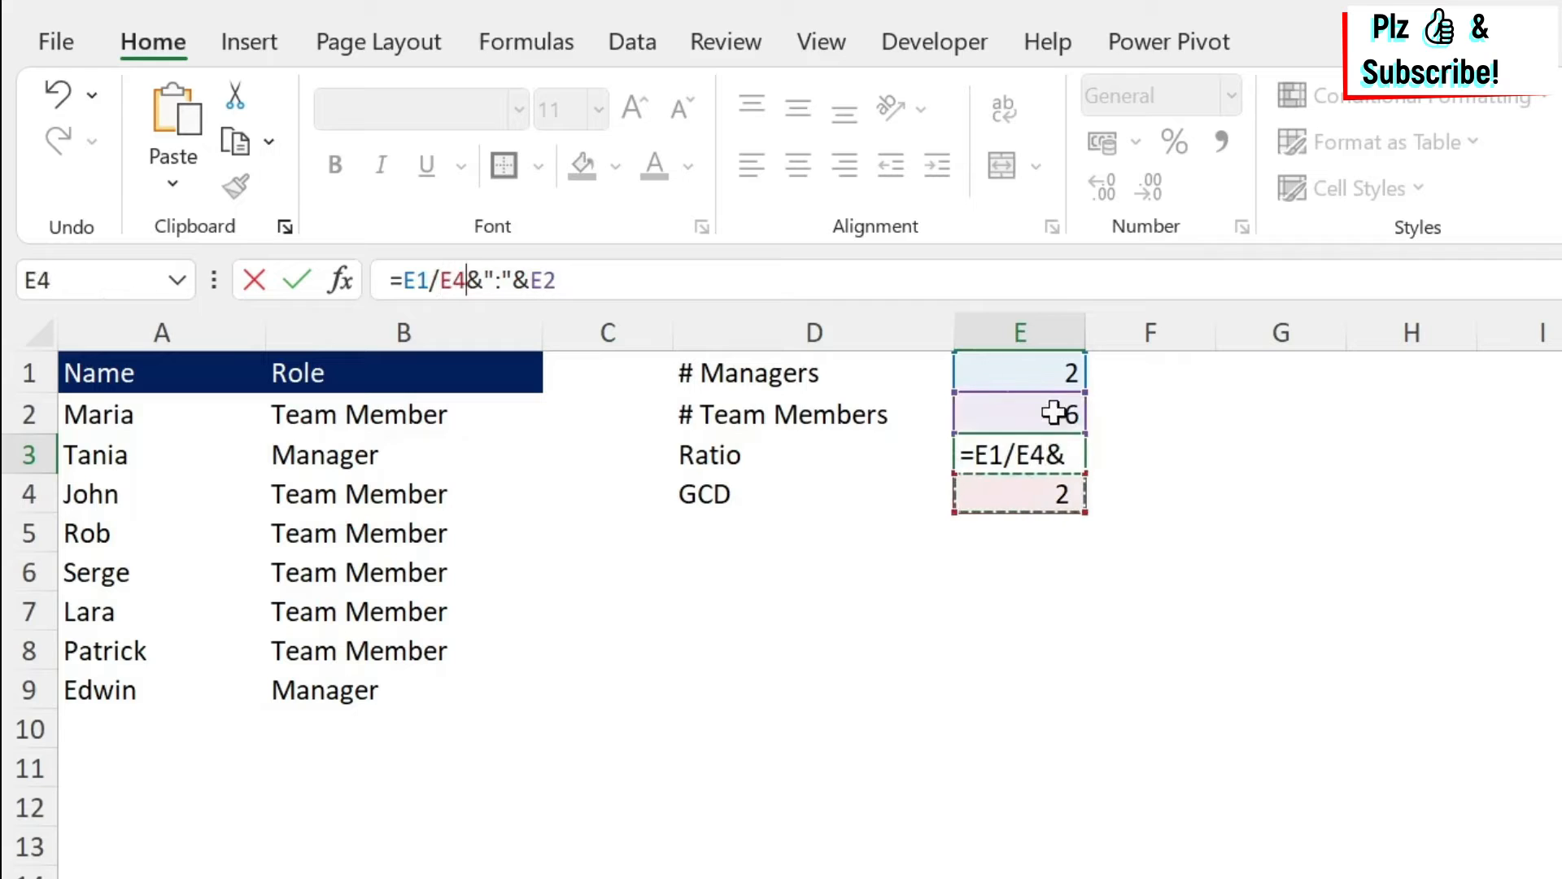
left_click(559, 280)
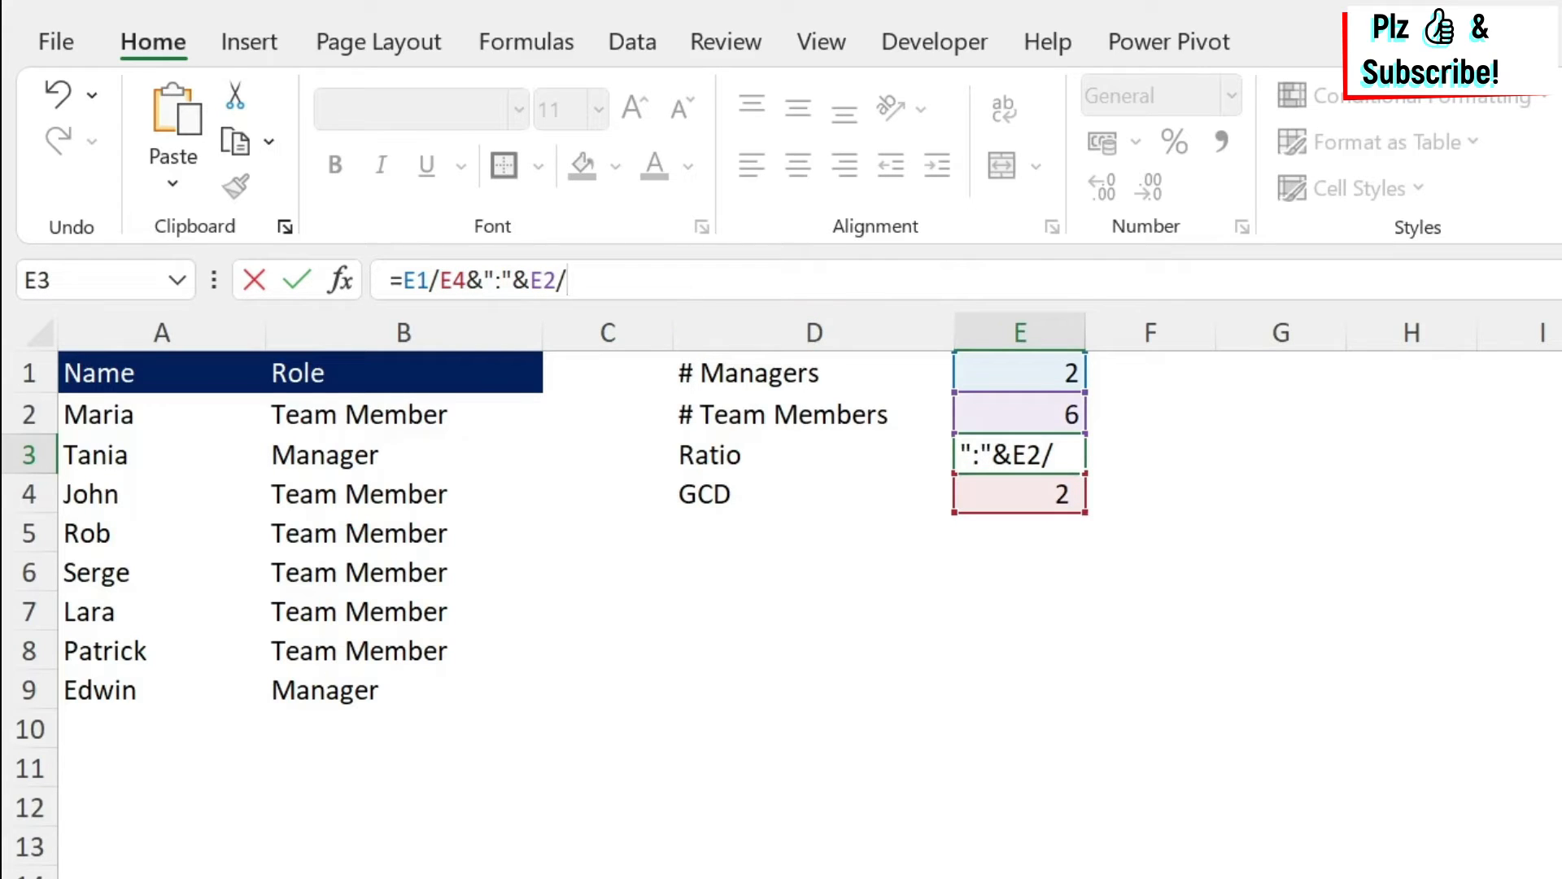
type("/")
left_click(1053, 488)
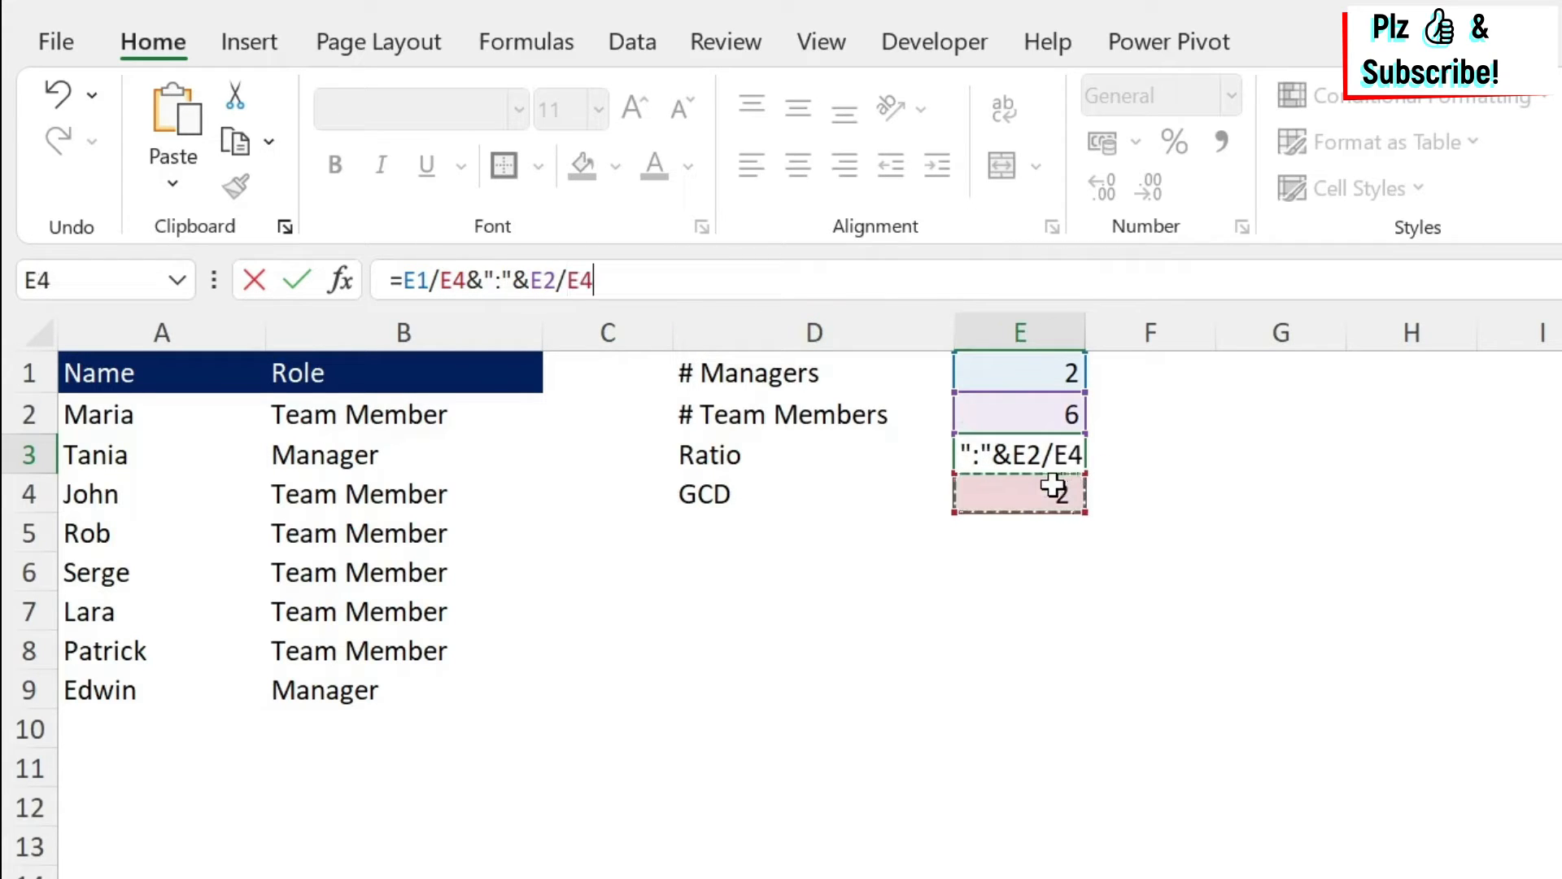
key("Return")
Change the team members count in E2 to 7.
key("Up")
key("Up")
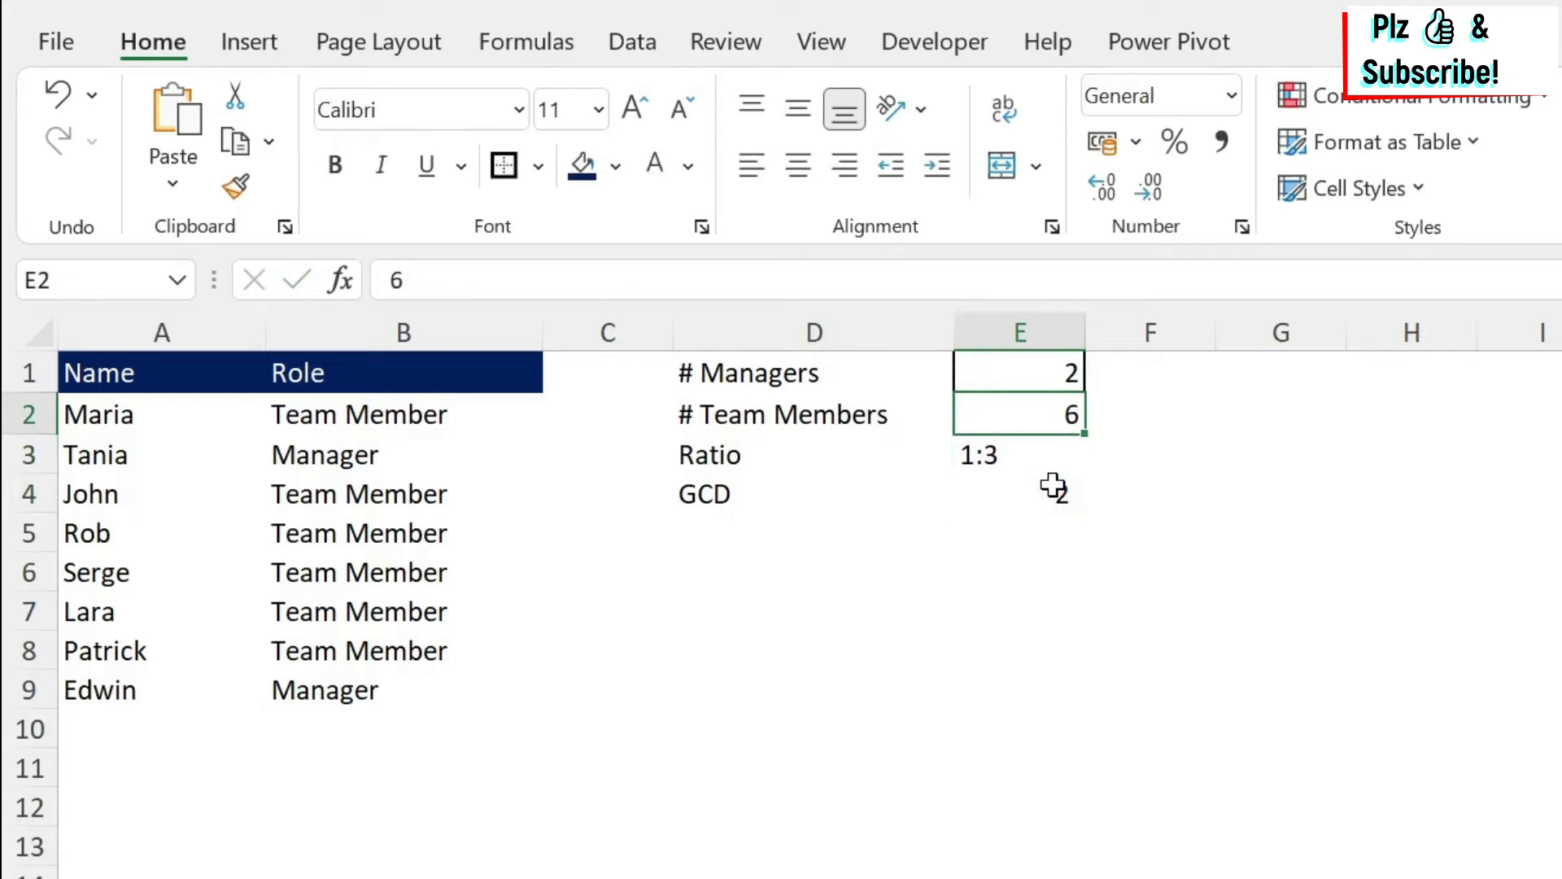
type("7")
key("Return")
key("Down")
key("Down")
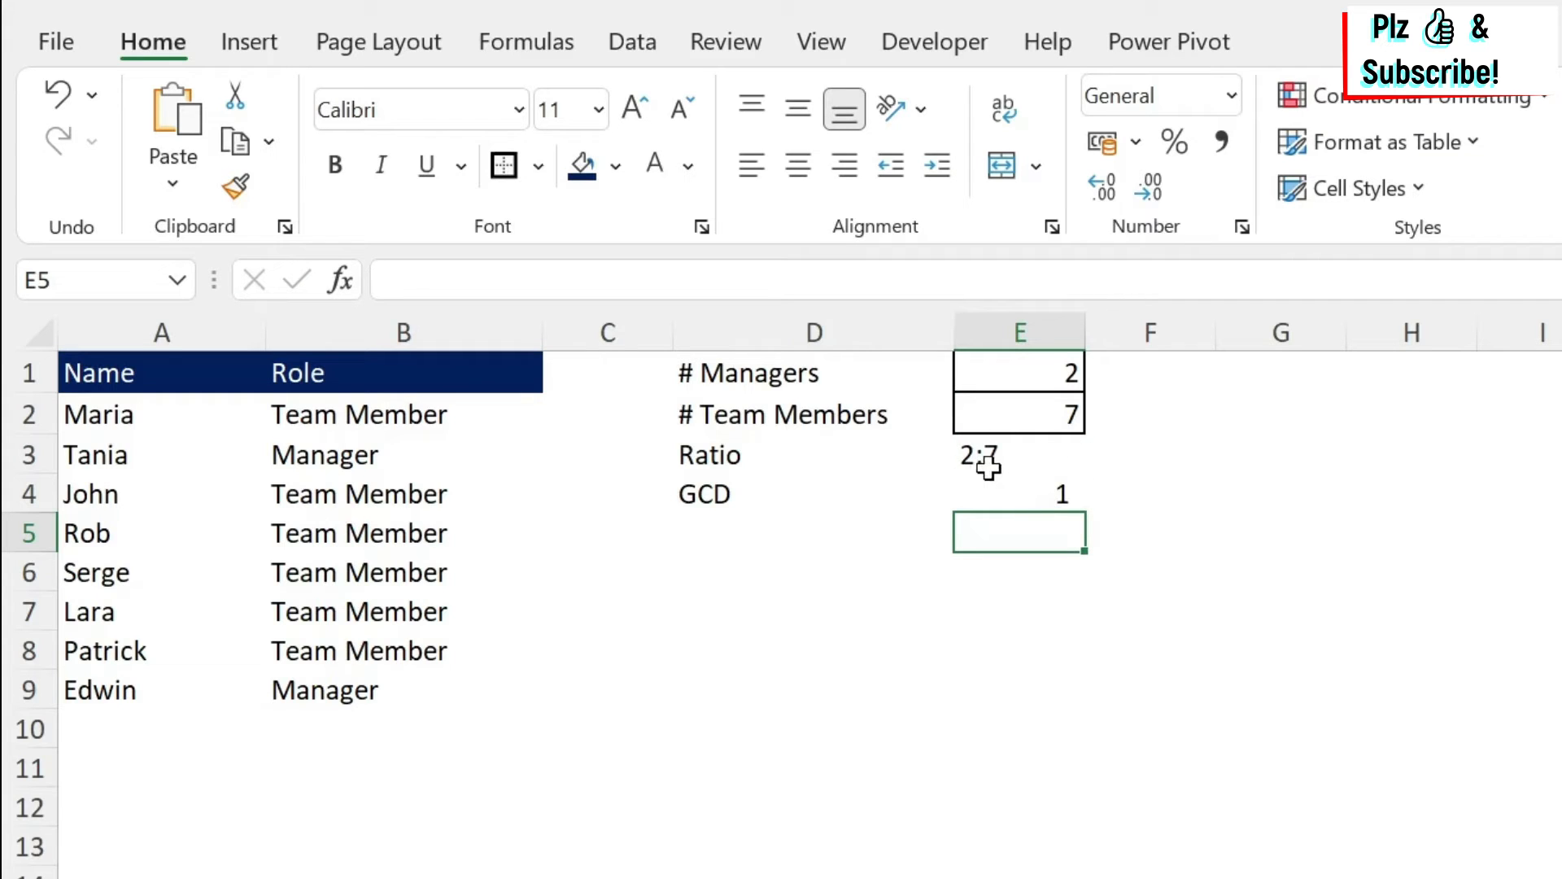
In the ratio formula in E3, replace the E1 reference with COUNTIF(B:B,"Manager").
left_click(1044, 457)
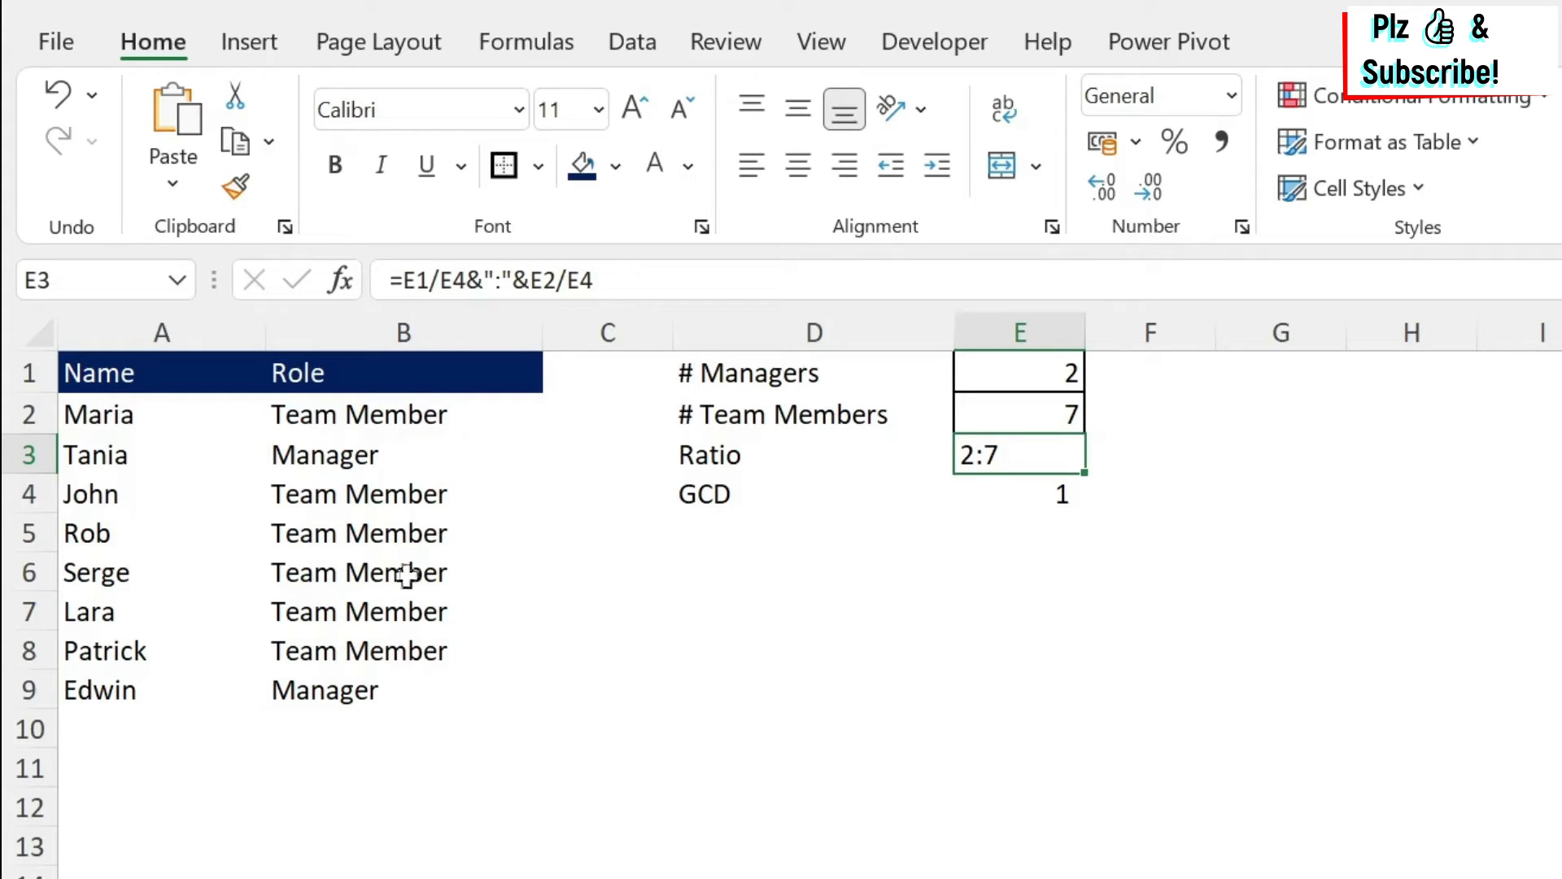
left_click_drag(397, 418, 374, 690)
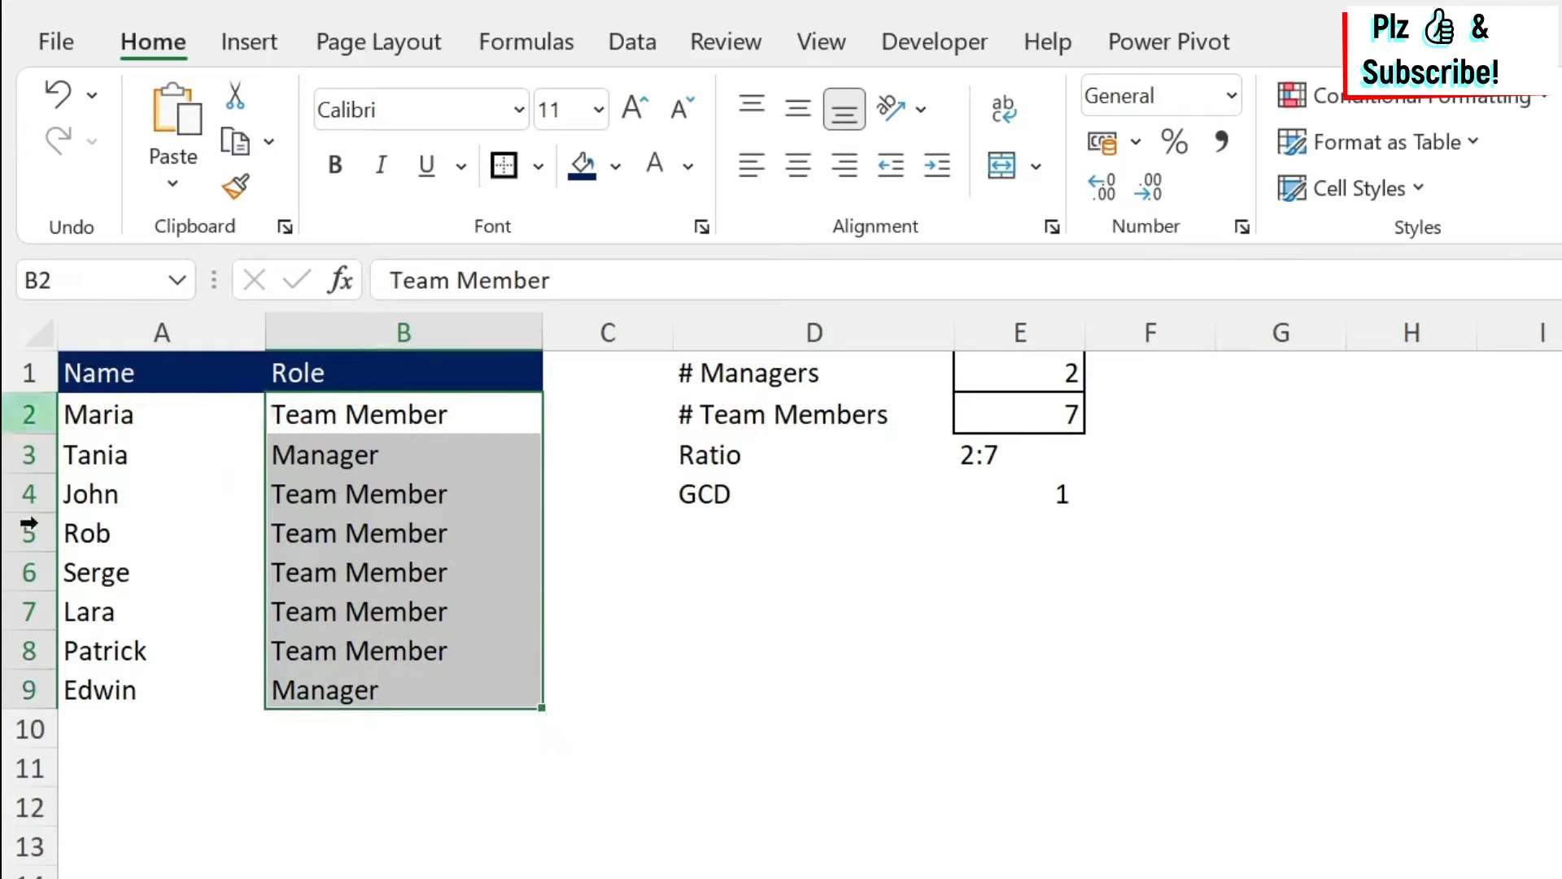
left_click(1009, 454)
key("F2")
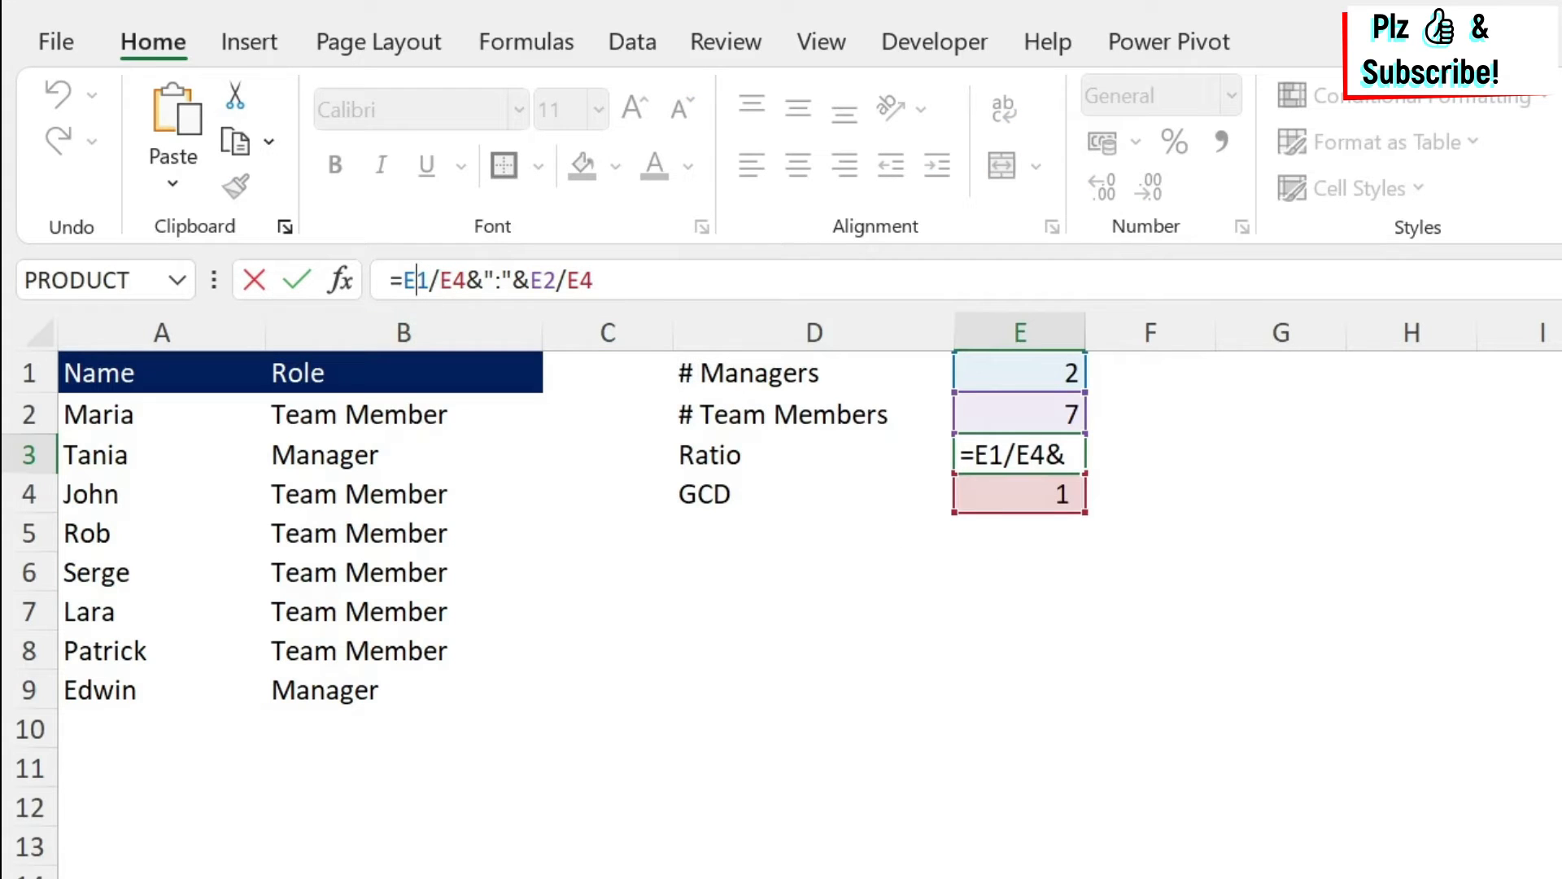
left_click_drag(439, 280, 403, 280)
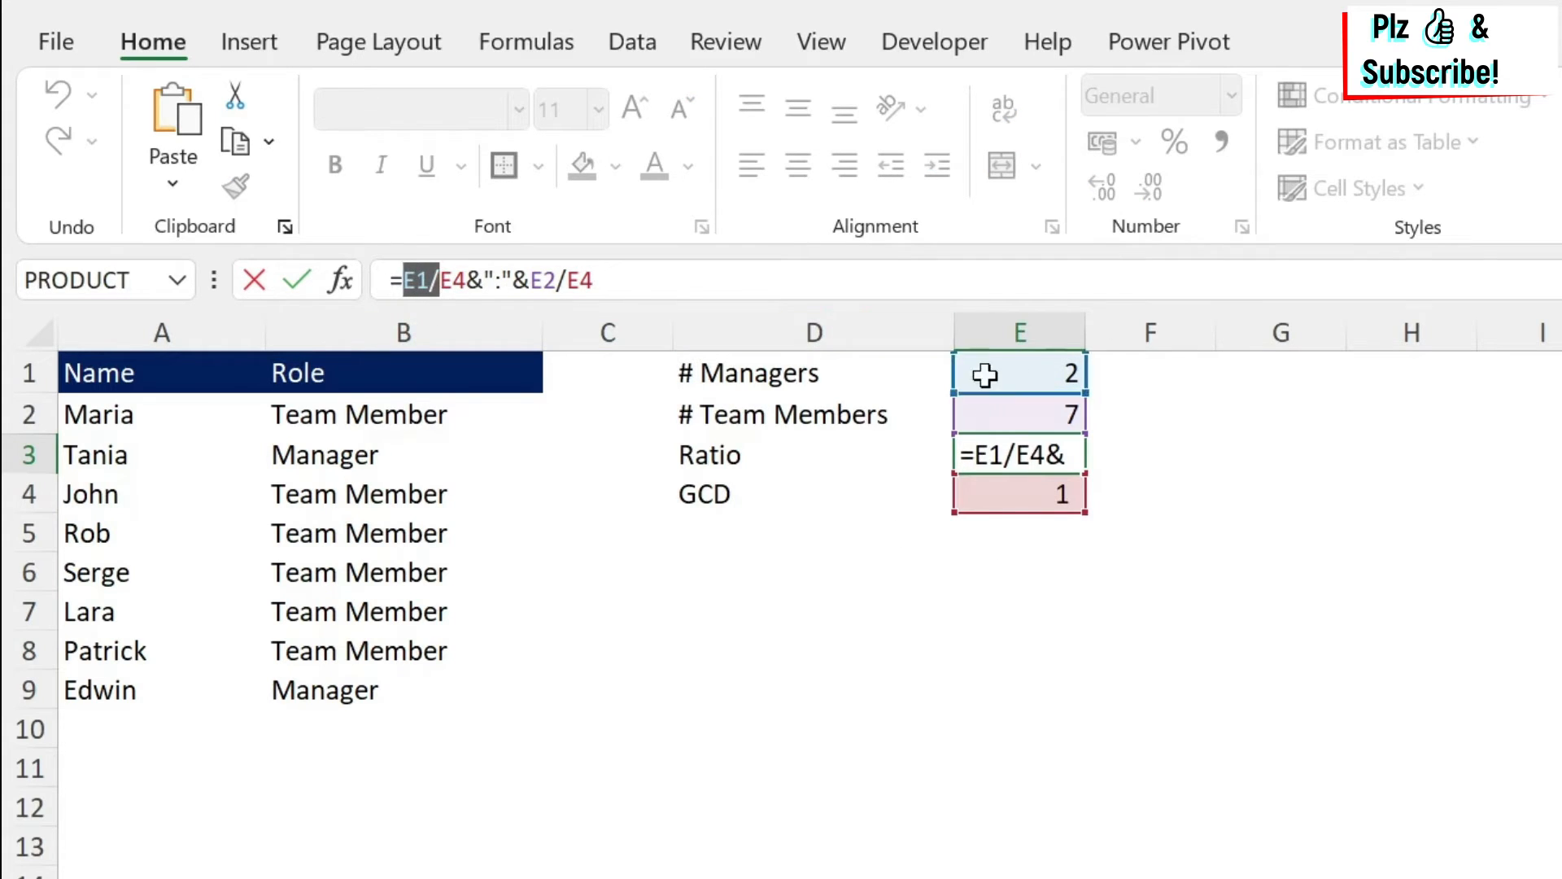
left_click(406, 280)
left_click_drag(415, 280, 428, 280)
type("c")
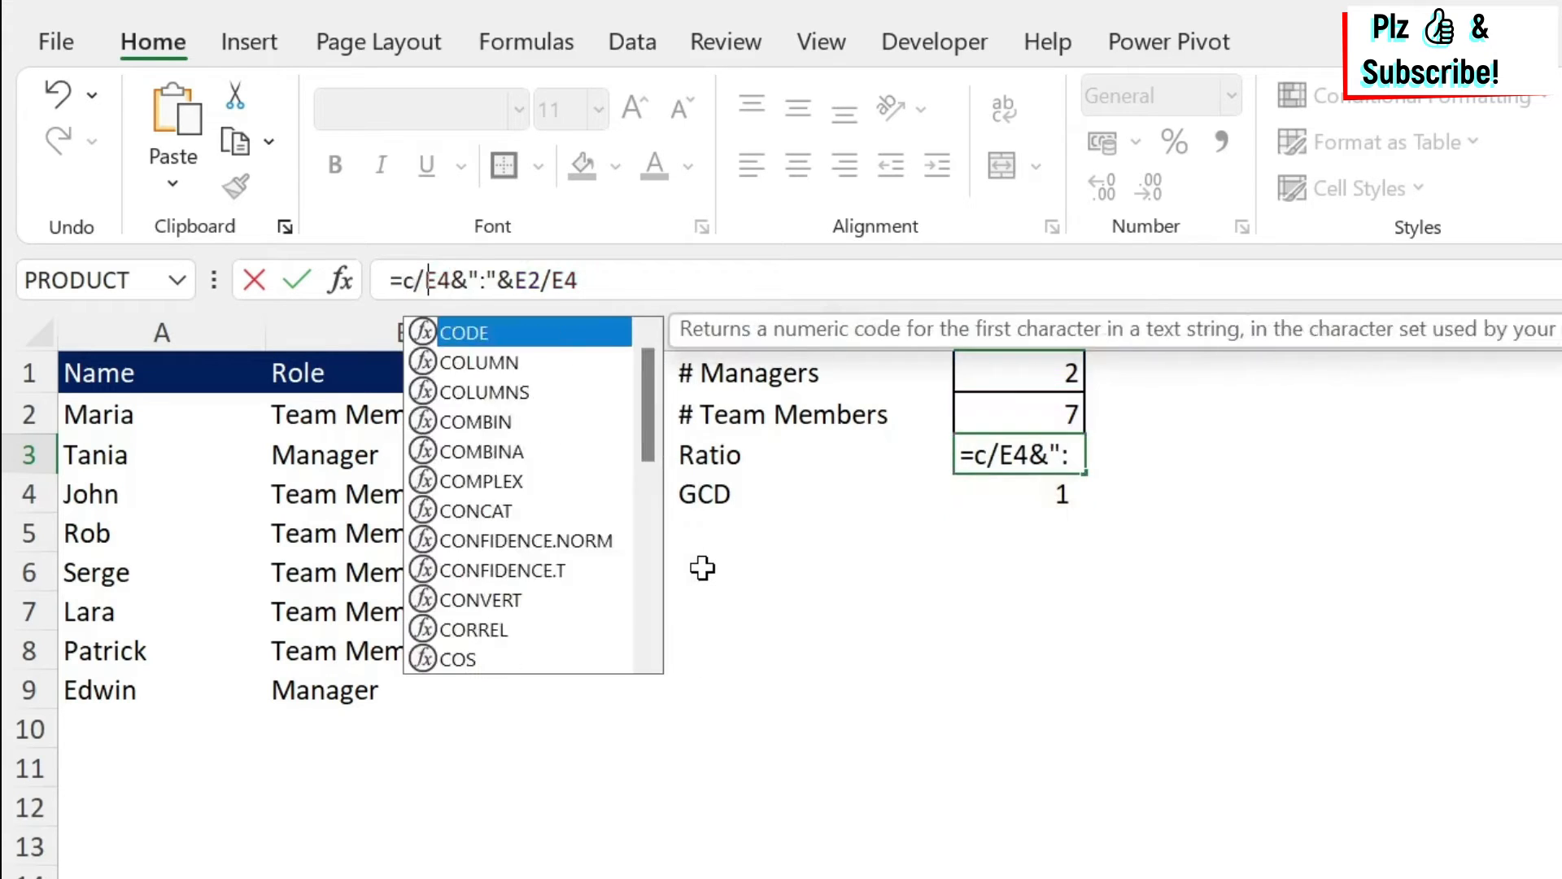
type("out")
key("BackSpace")
type("ntif(")
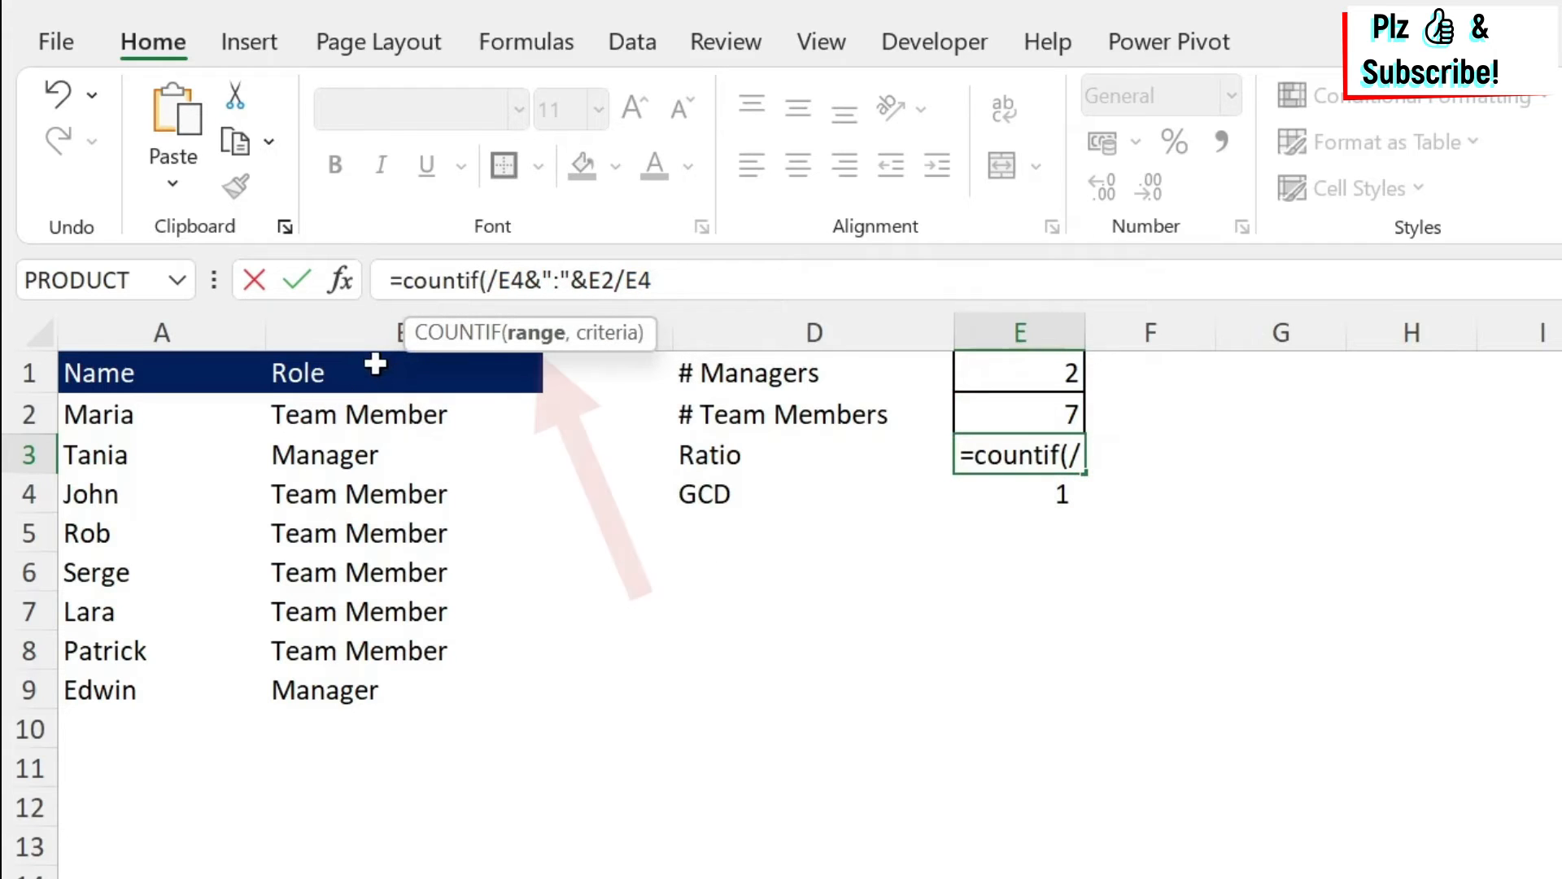
left_click(363, 321)
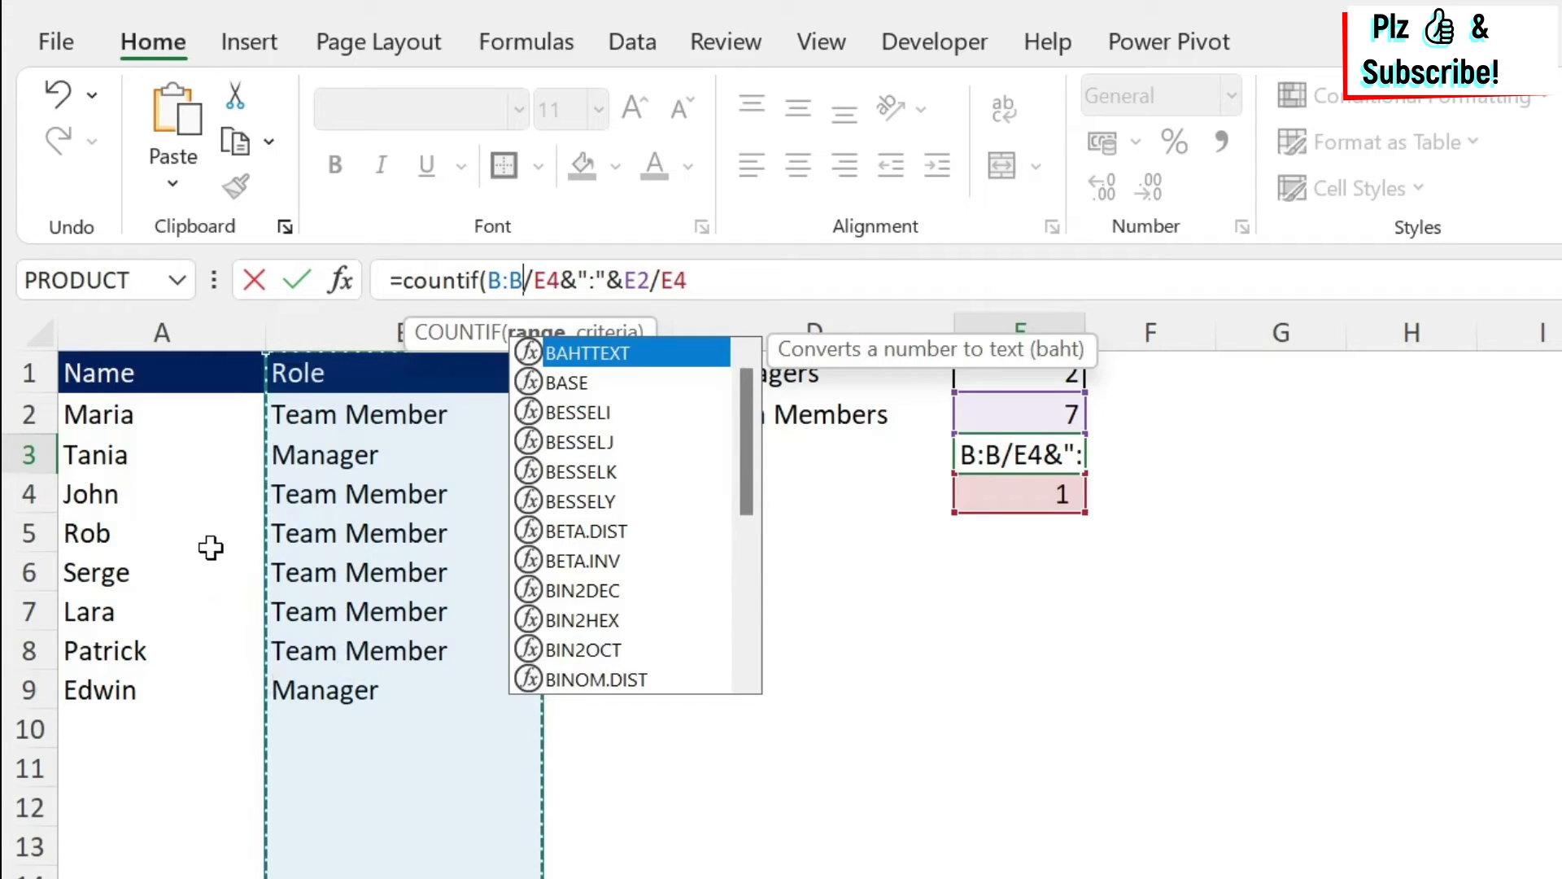
type(",")
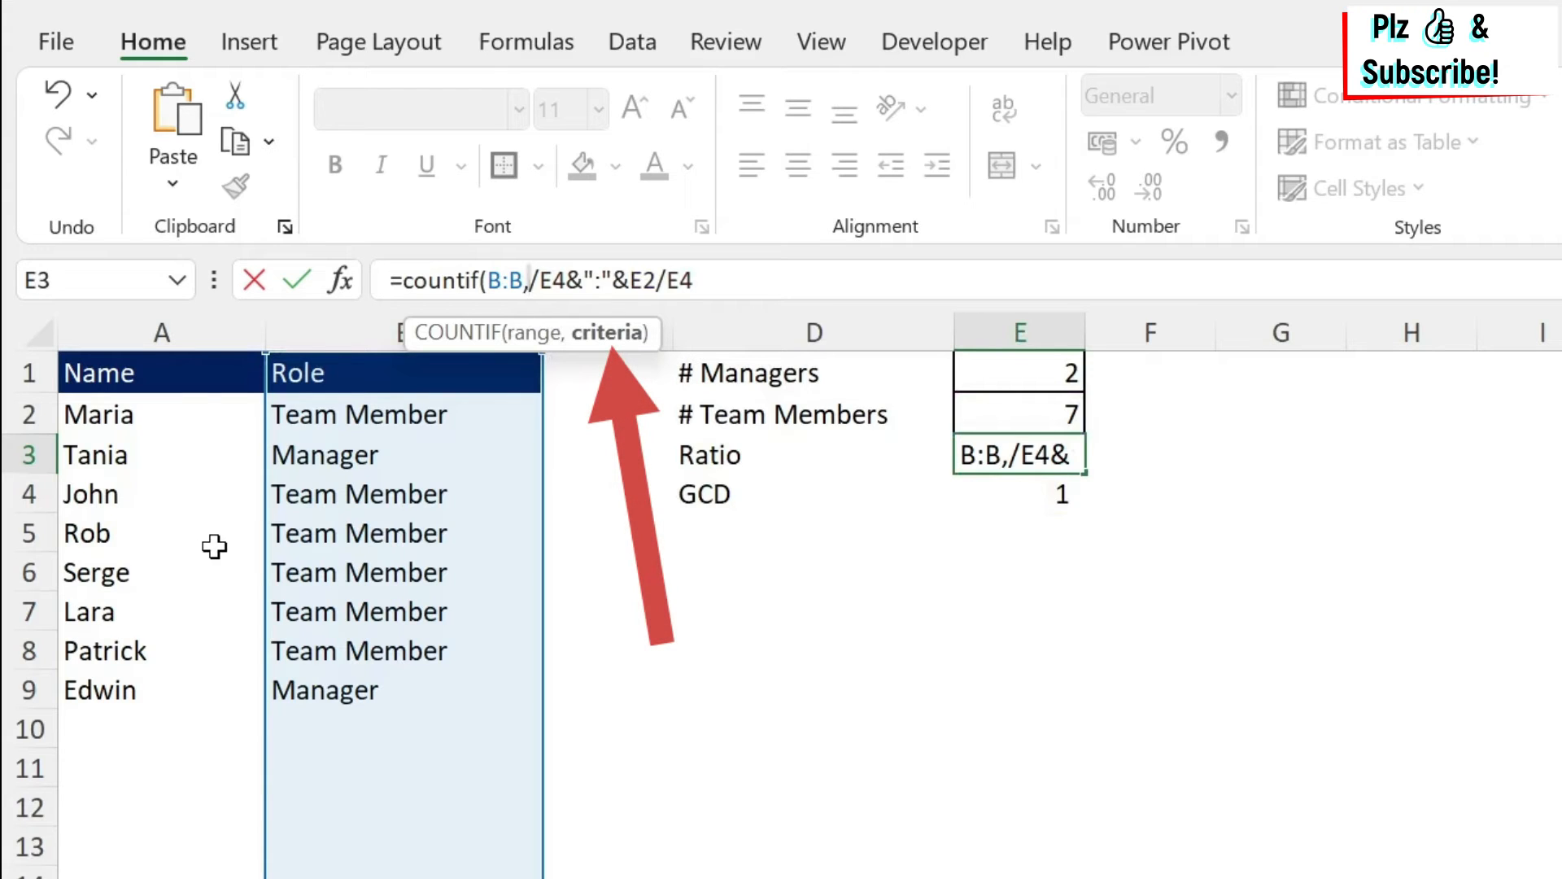
type("\"Manager\"")
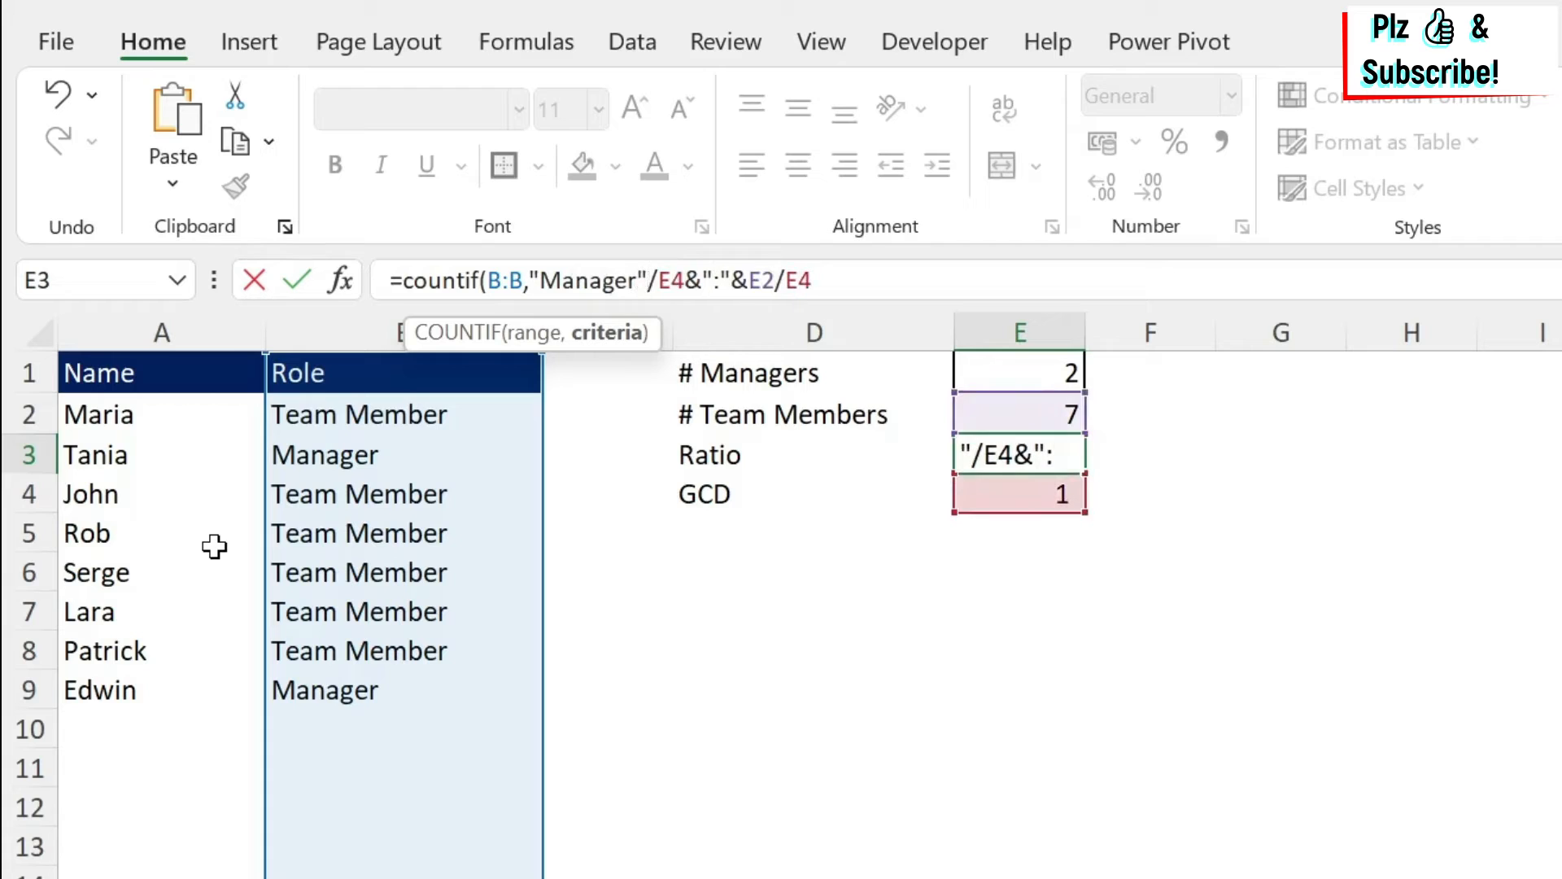
type(")")
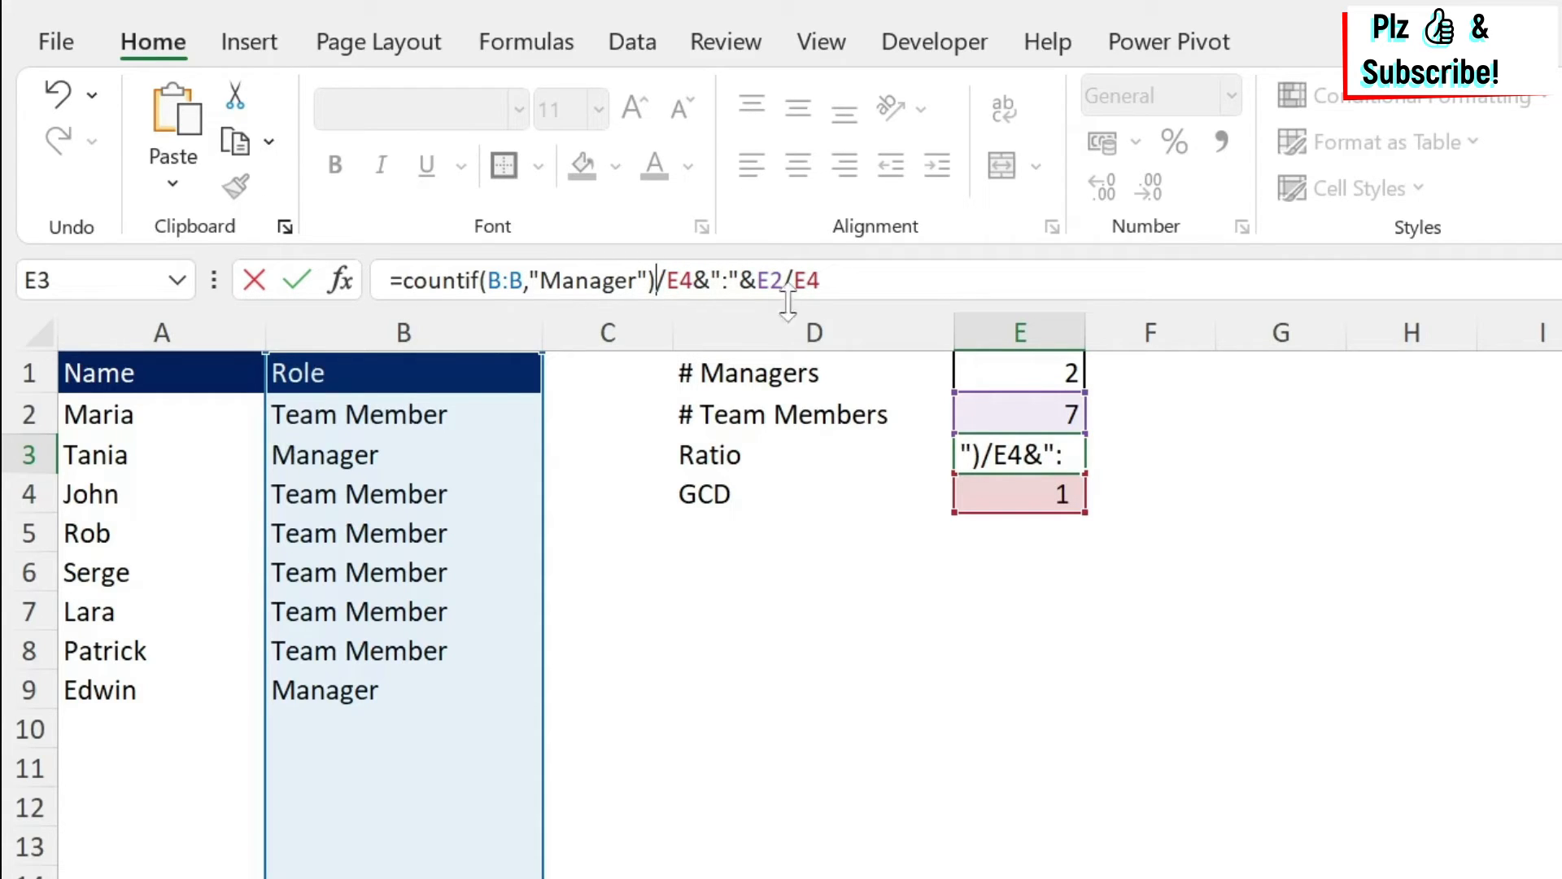
Replace the E2 reference in the ratio formula with COUNTIF(B:B,"Team Member").
left_click_drag(658, 281, 414, 281)
key("ctrl+c")
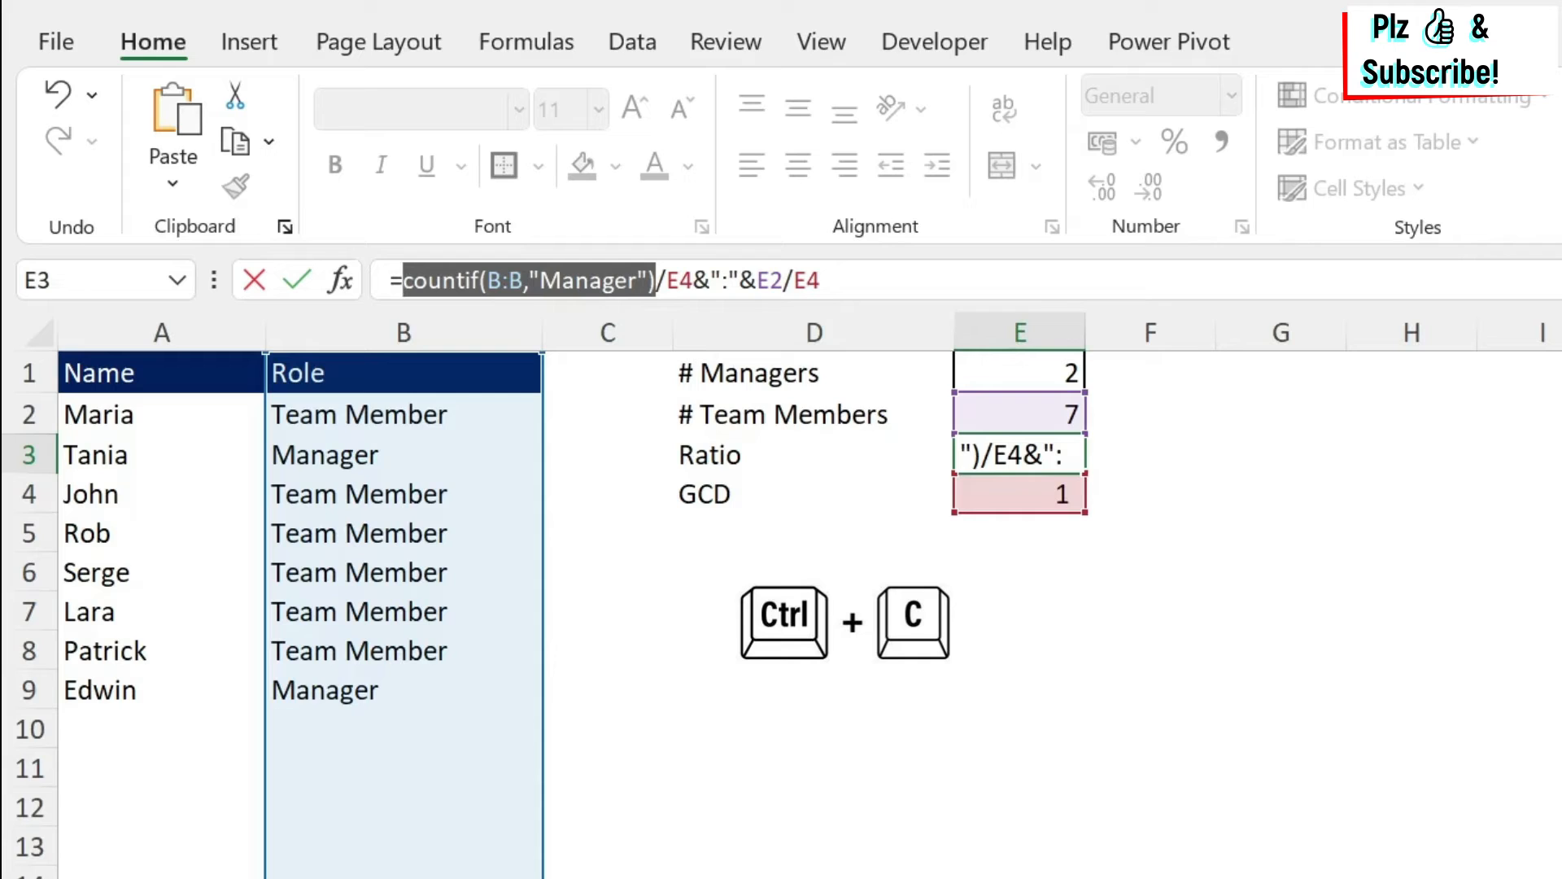
key("Right")
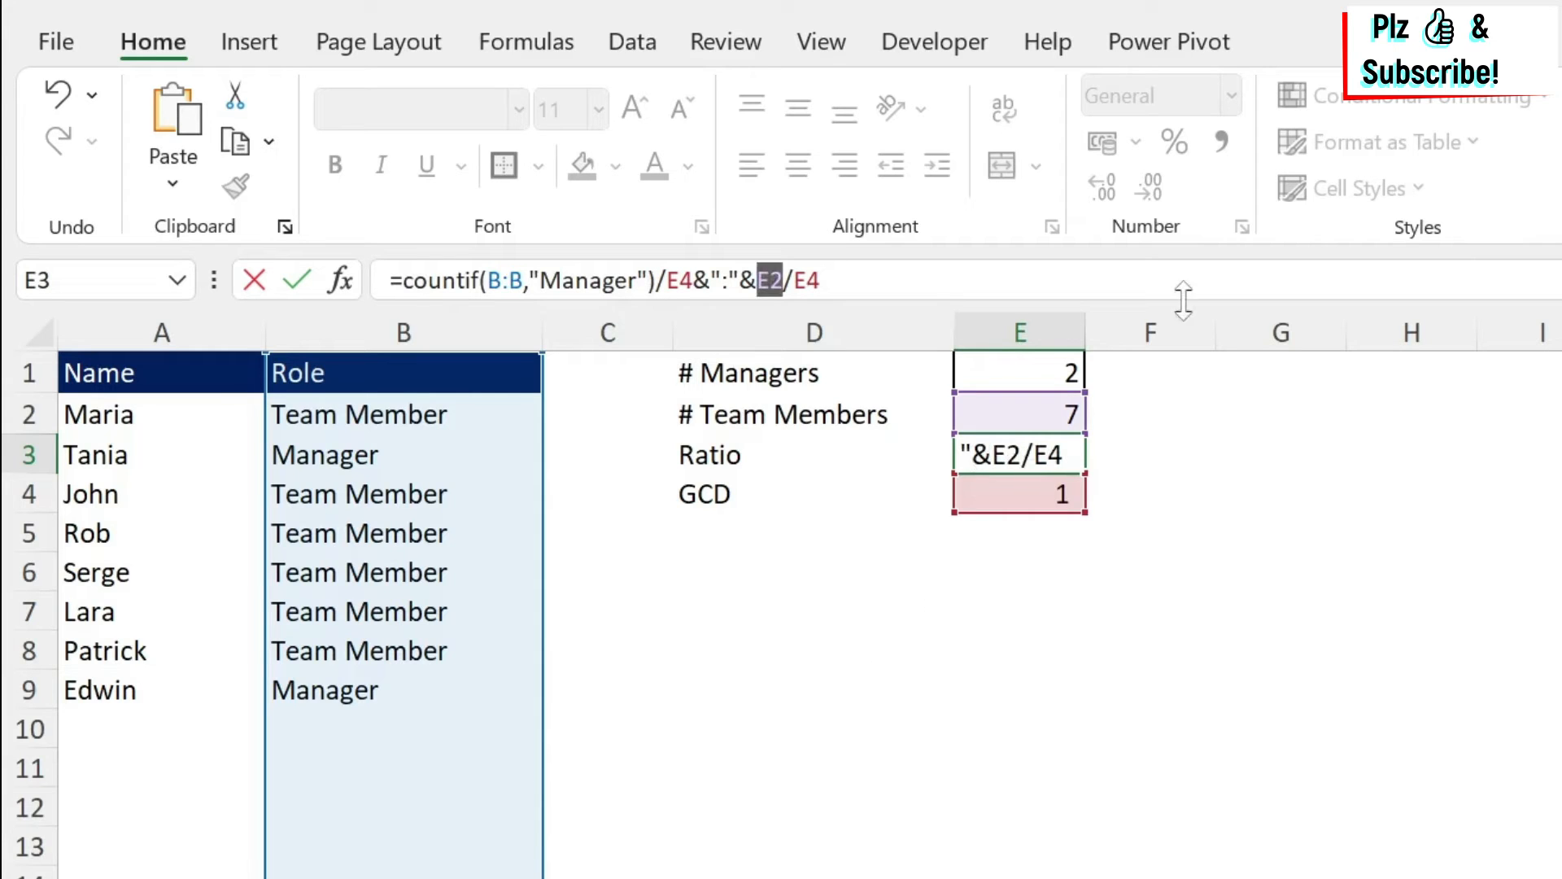
key("ctrl+v")
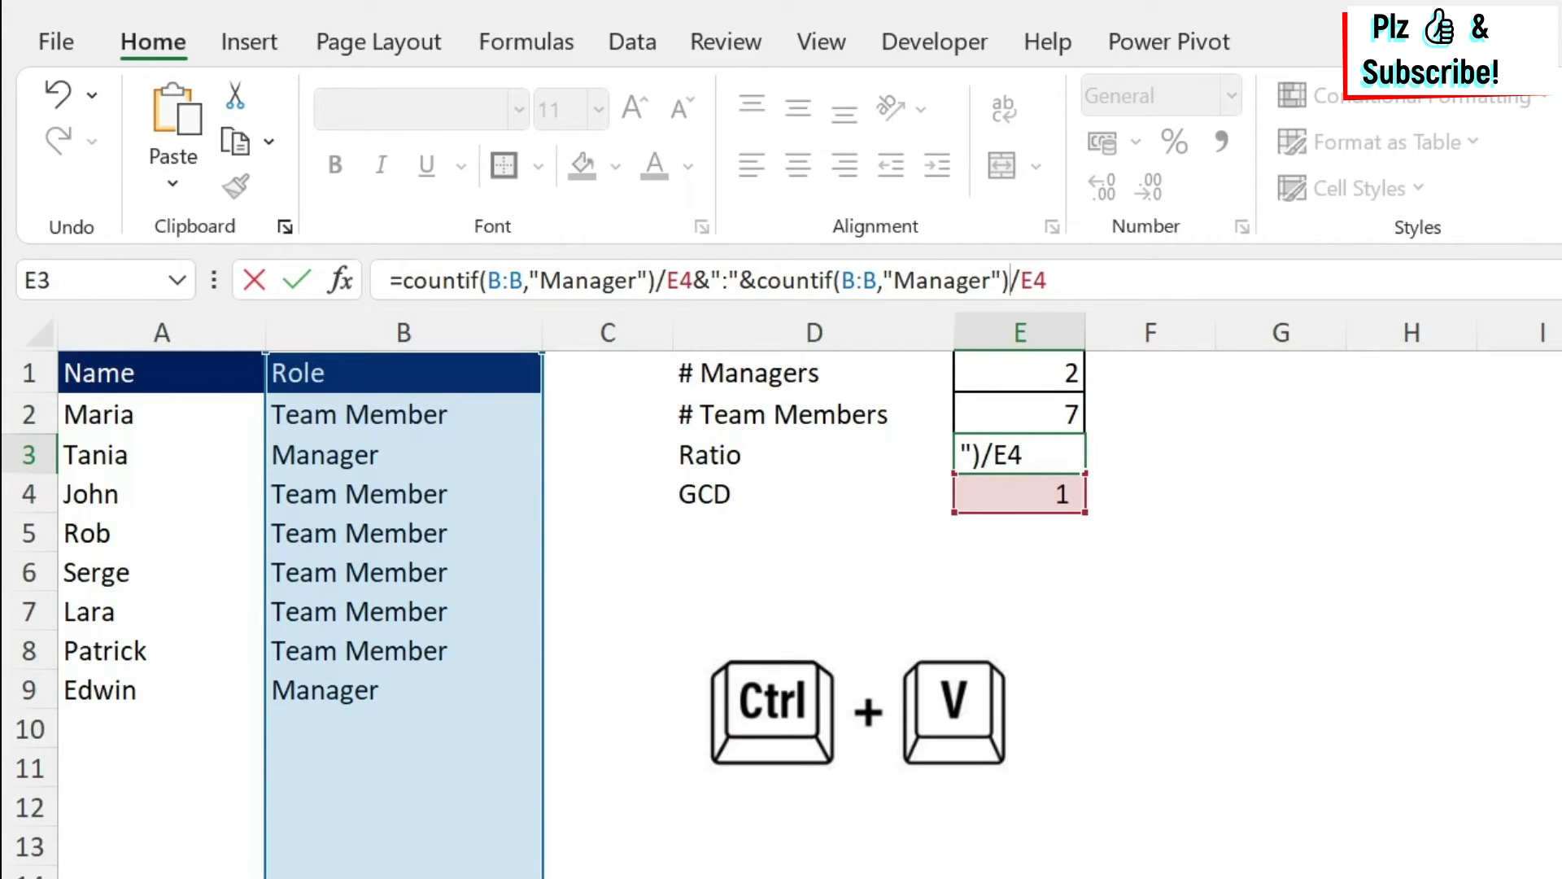
key("Left")
key("Left")
key("Left")
key("shift+Left")
key("shift+Left")
key("shift+Left")
key("shift+Left")
key("shift+Left")
key("shift+Left")
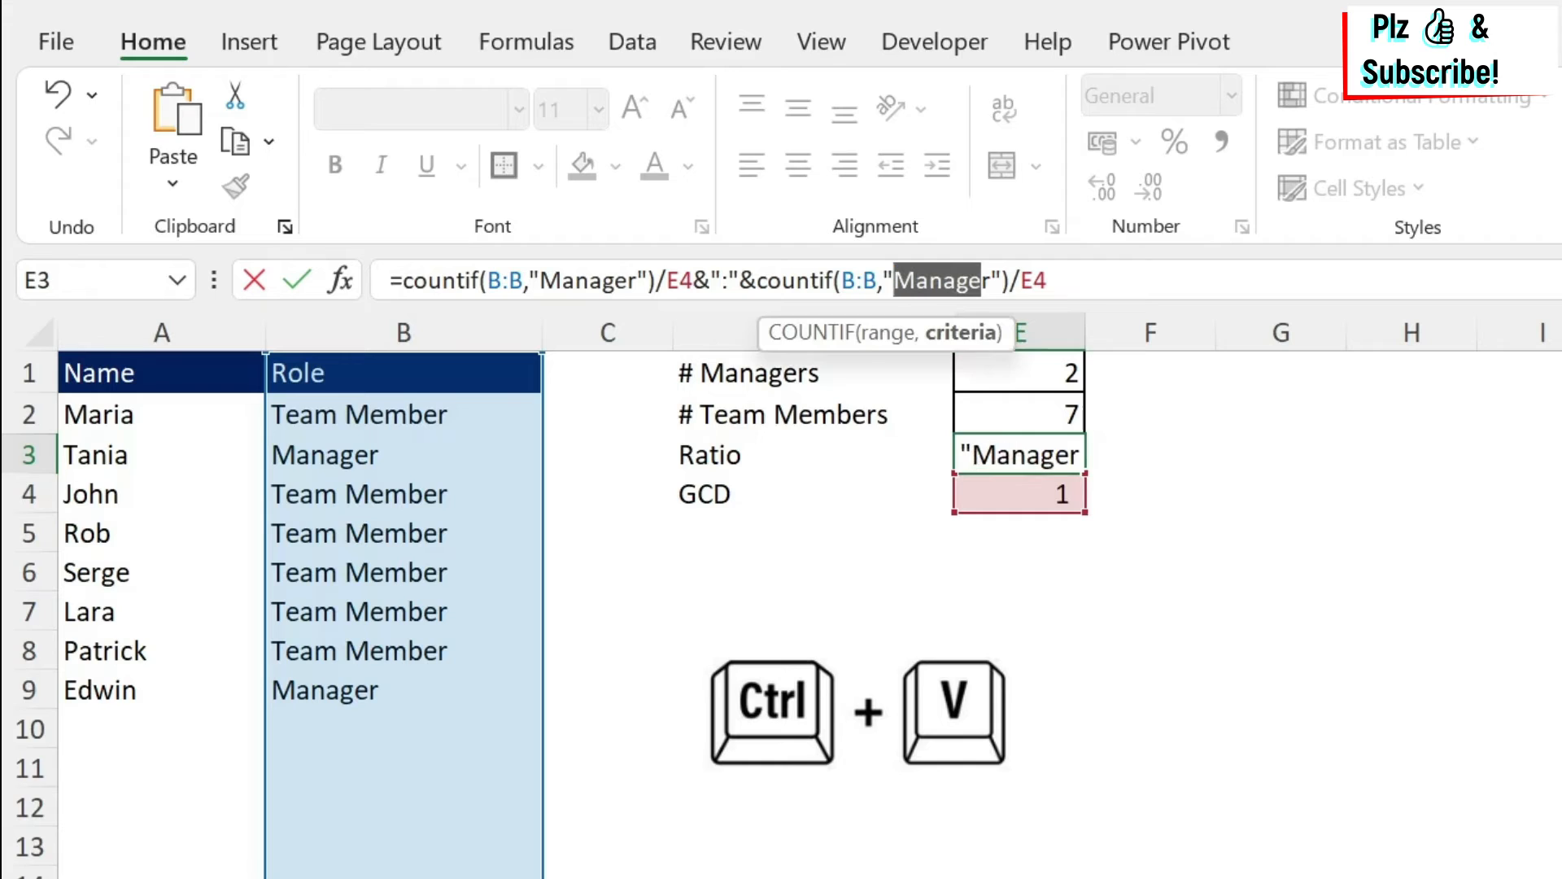
key("shift+Right")
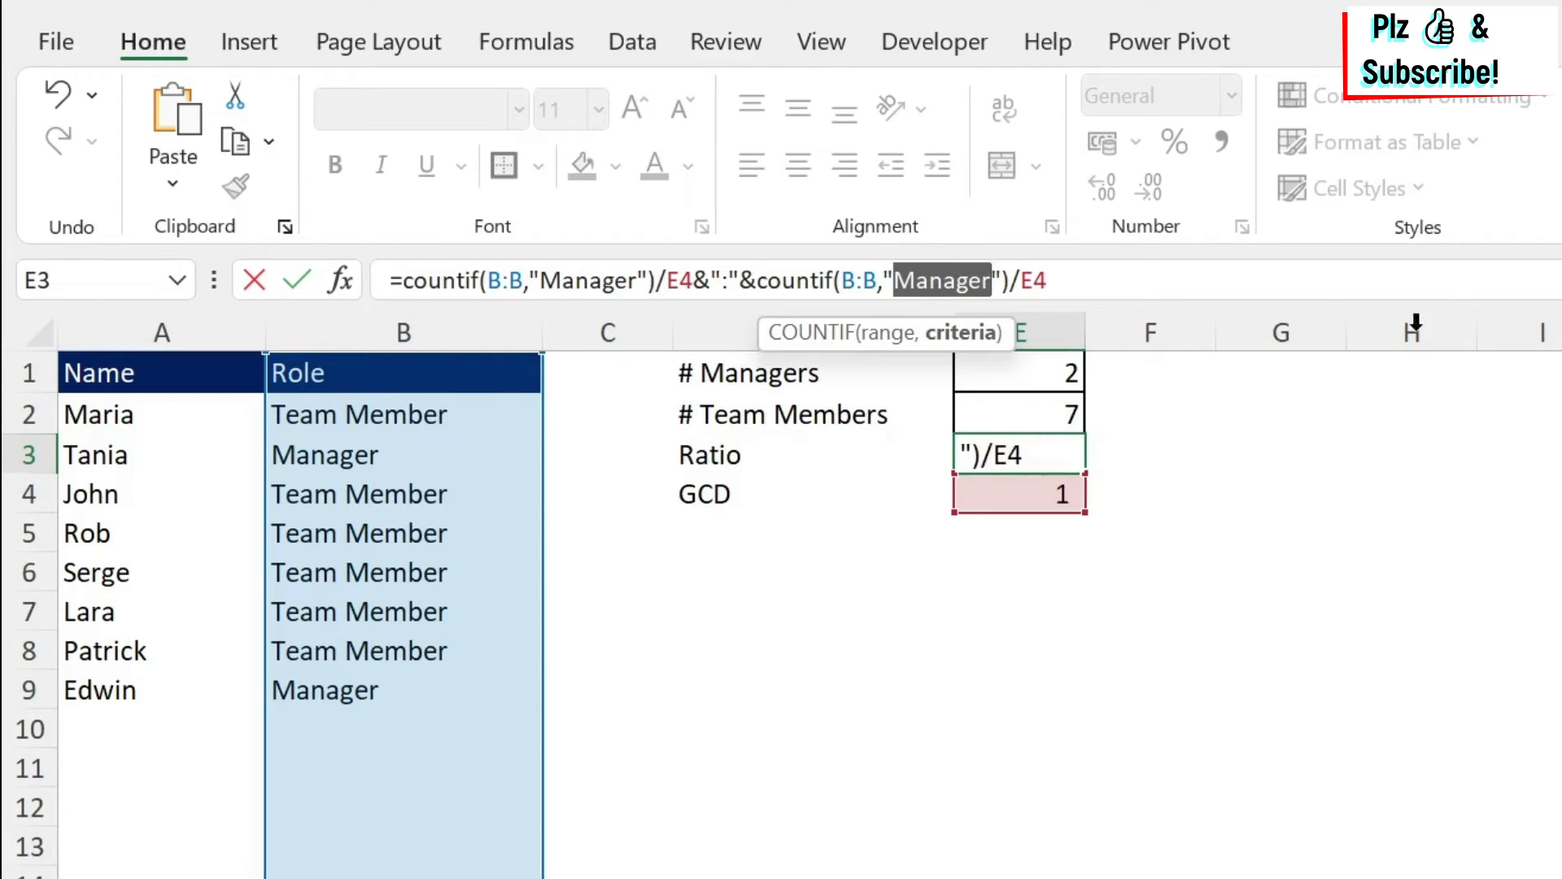
type("Tea")
type("m Meme")
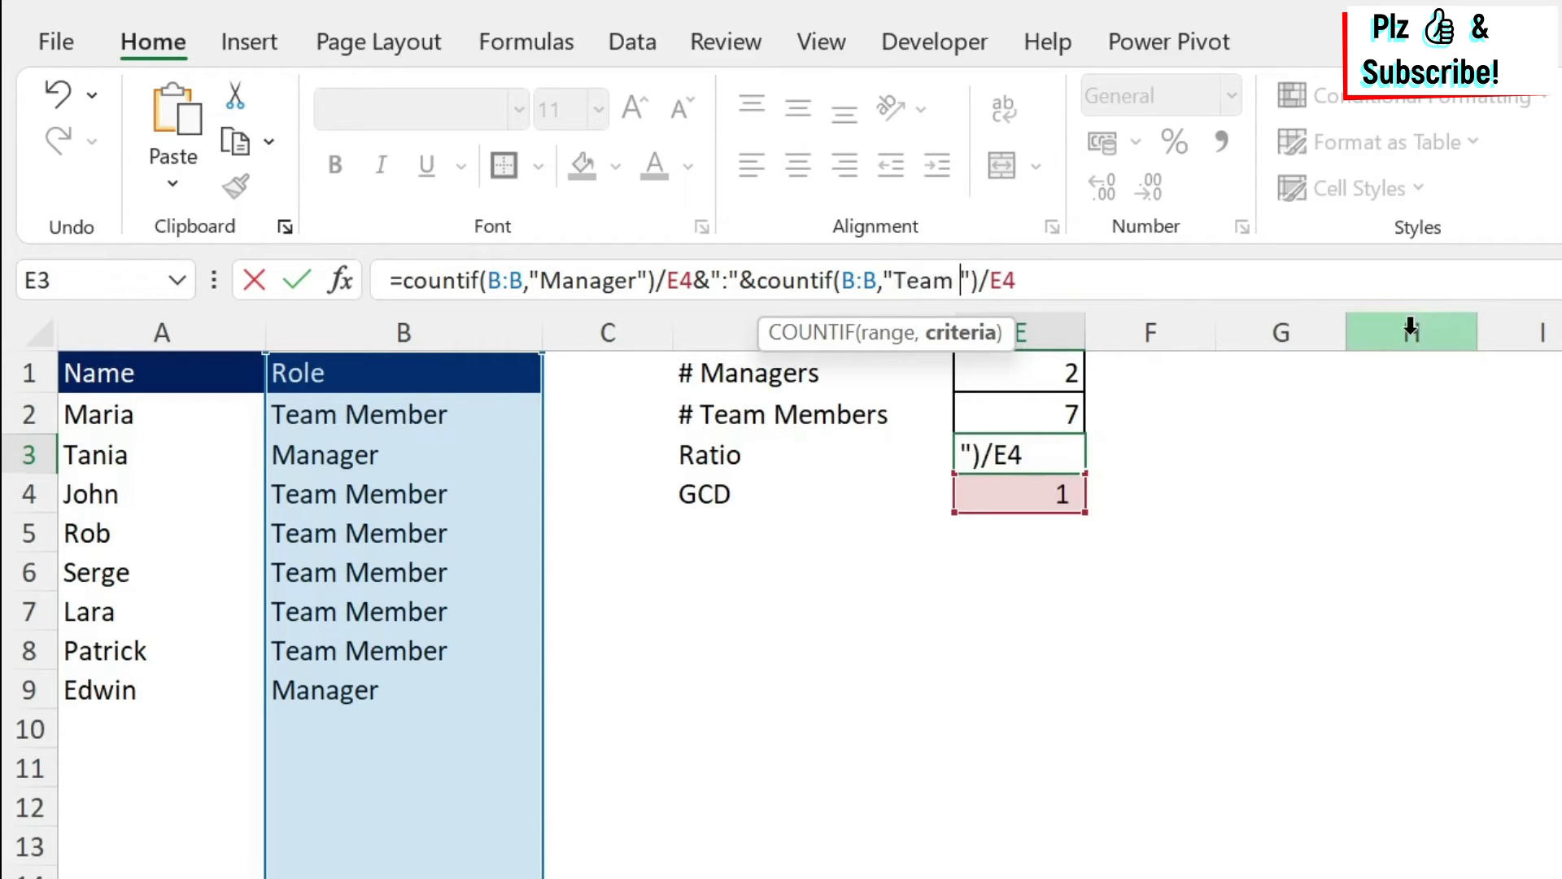
key("BackSpace")
type("ber")
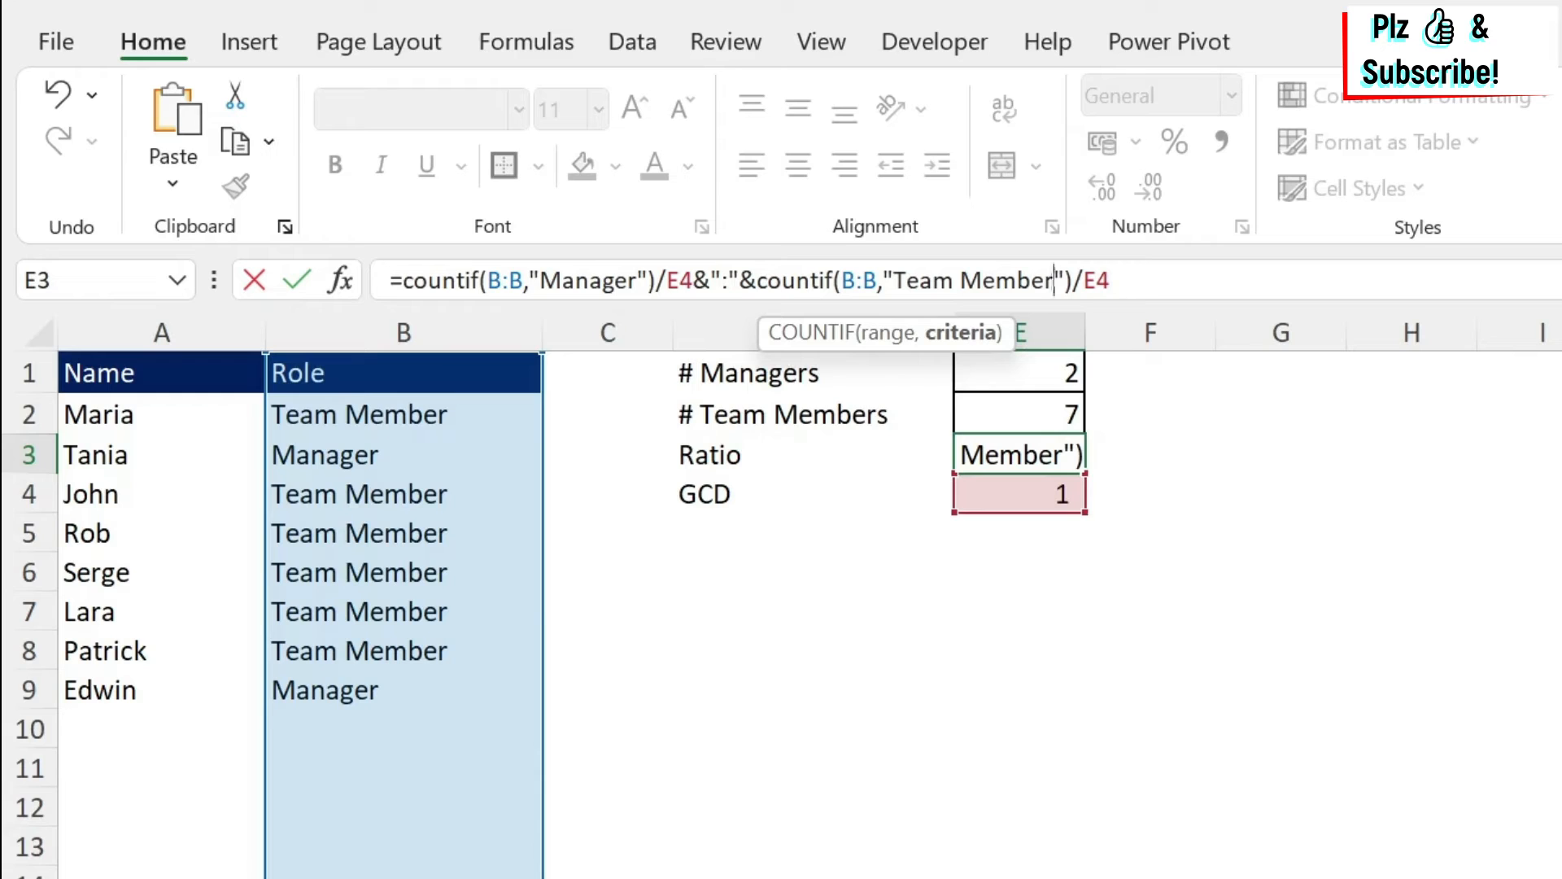
Replace the first E4 divisor with a GCD function whose first argument is COUNTIF(B:B,"Manager").
double_click(681, 280)
type("GCD")
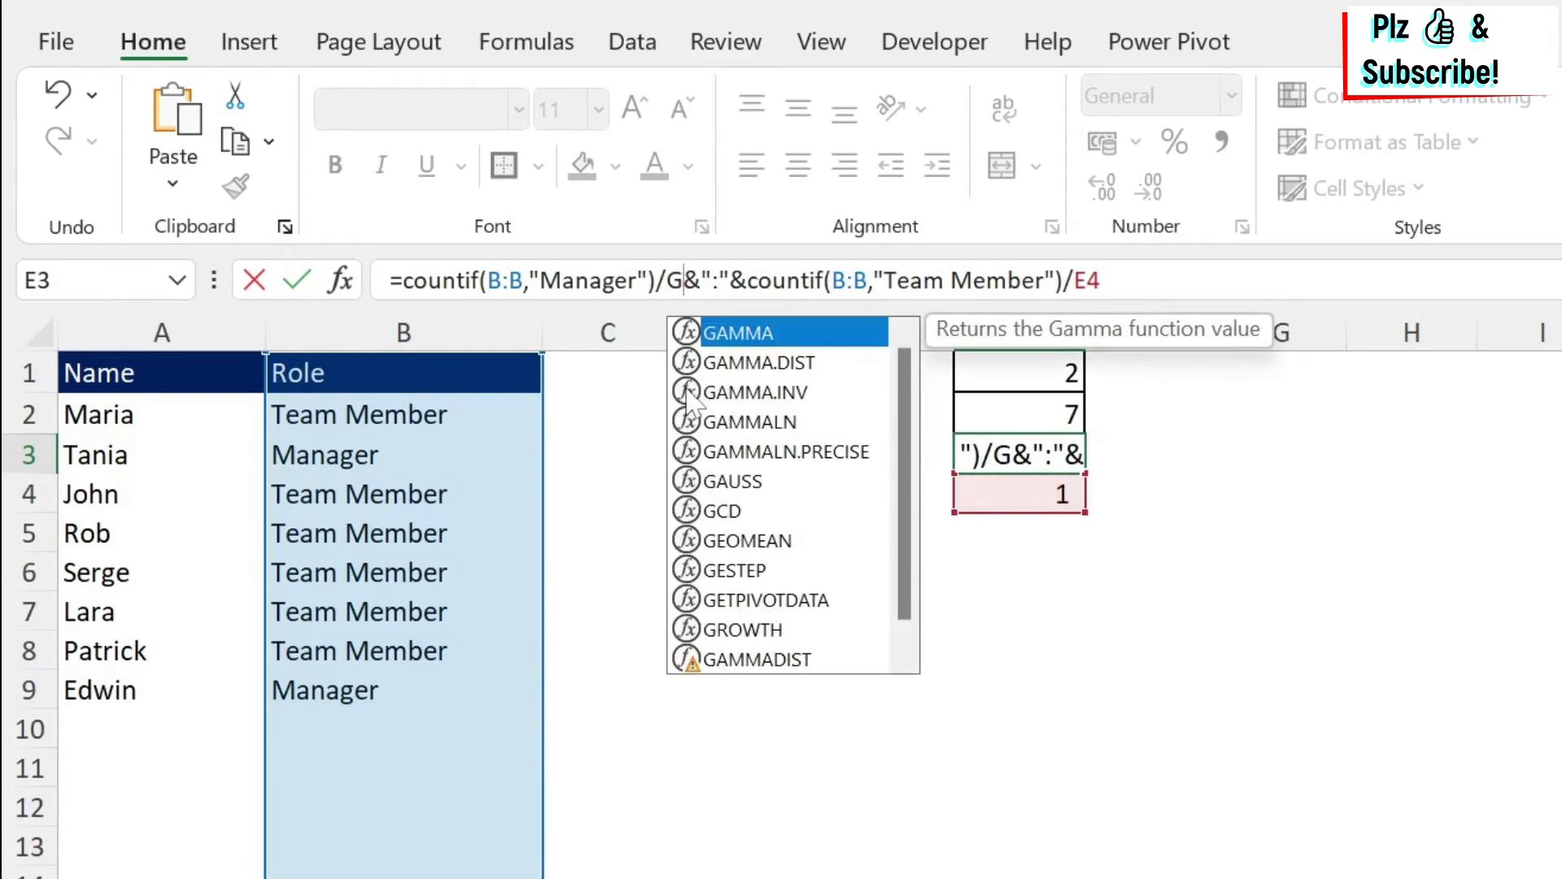
type("(")
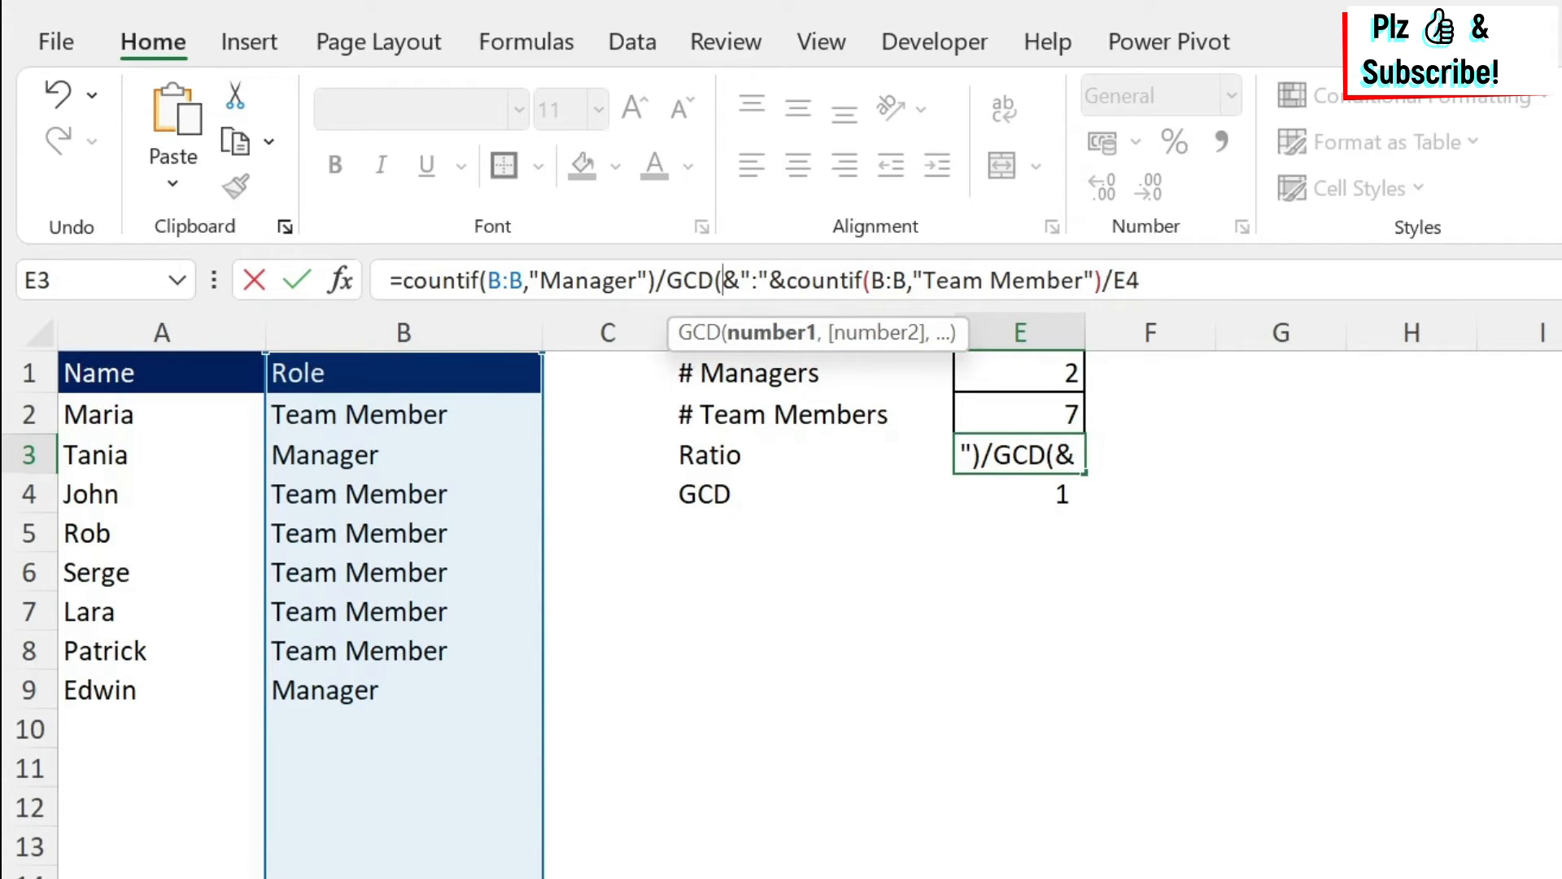
left_click_drag(403, 280, 656, 280)
key("ctrl+c")
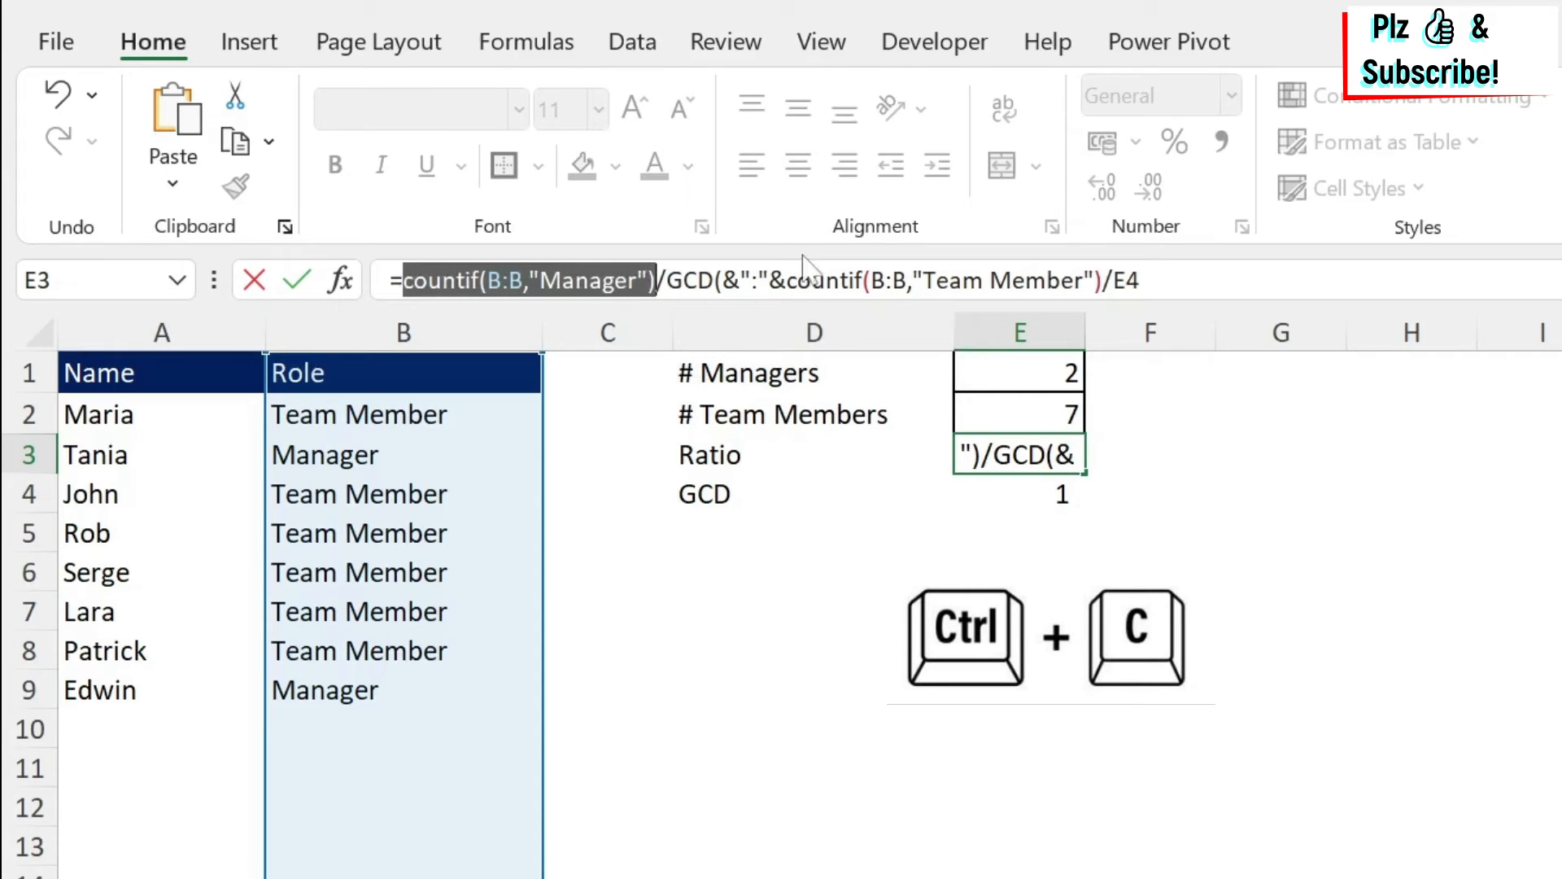
left_click(719, 280)
key("ctrl+v")
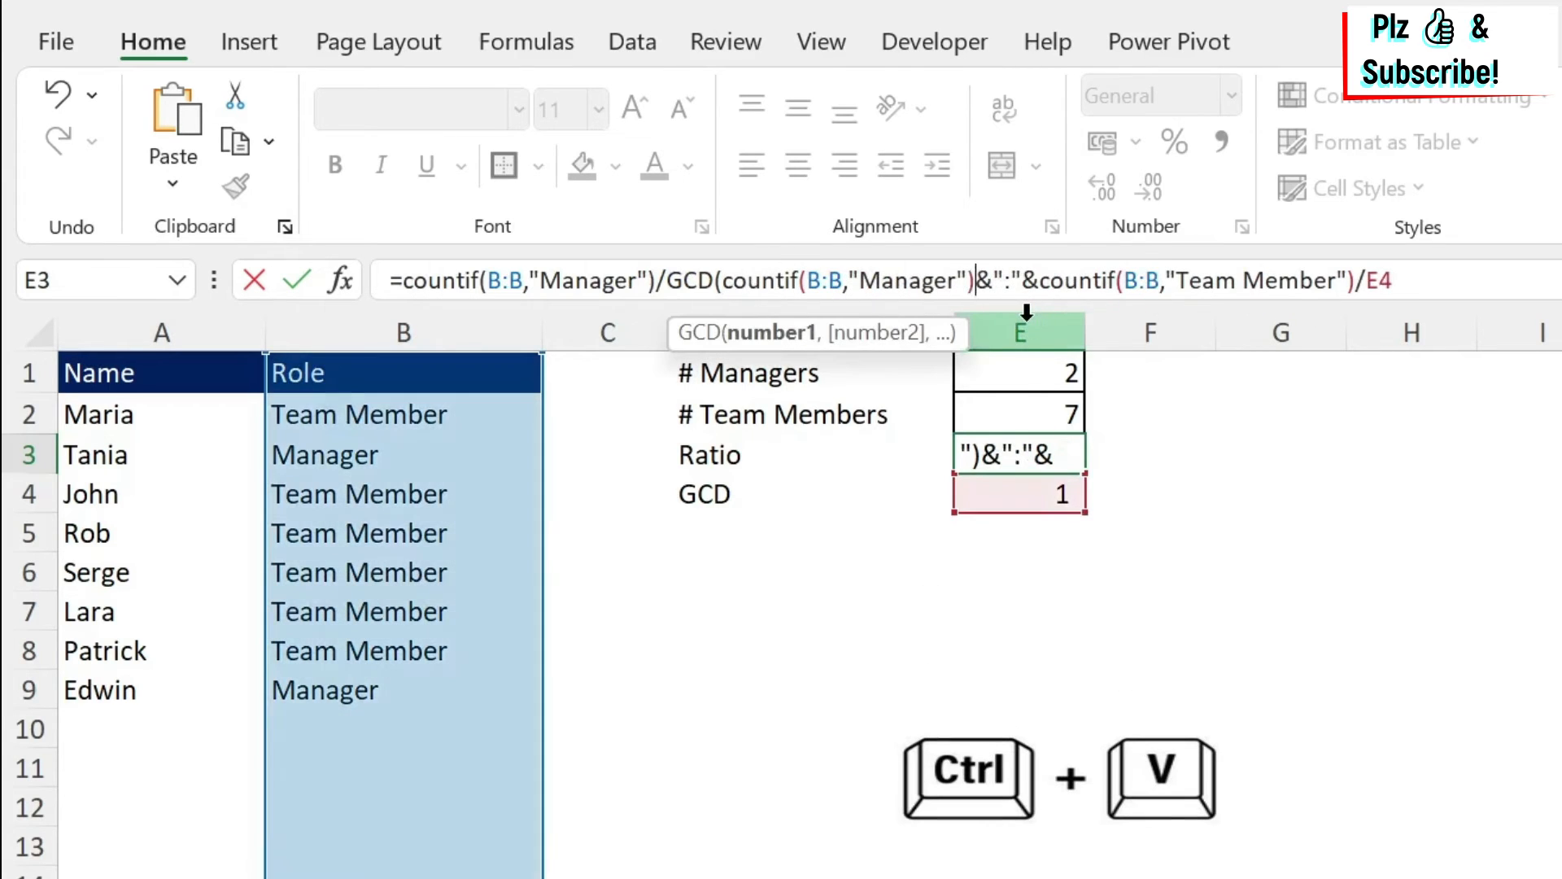
type(",")
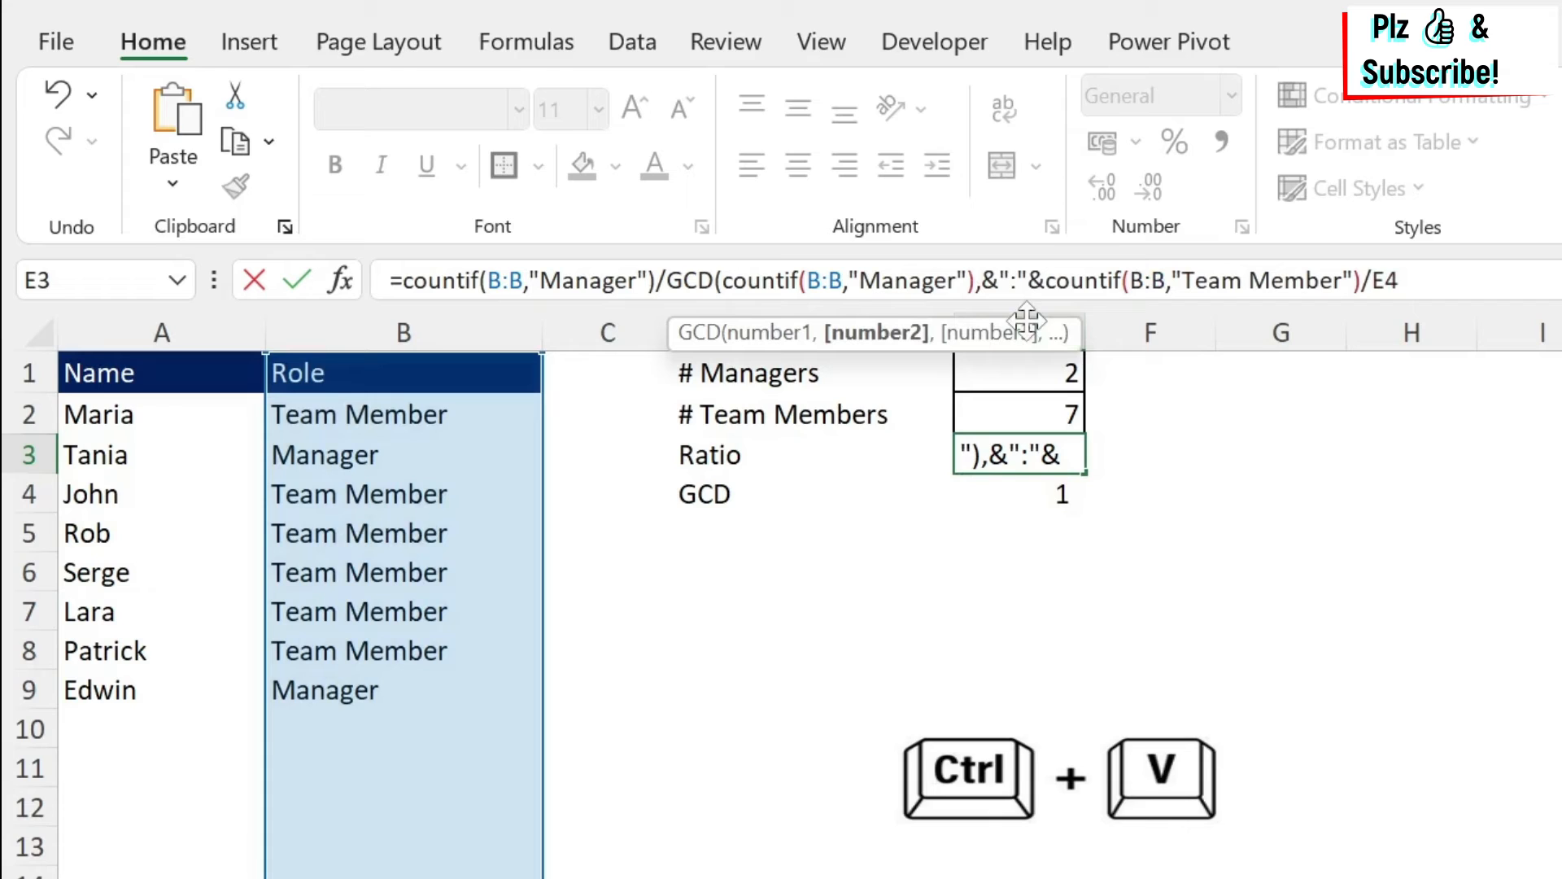
Add COUNTIF(B:B,"Team Member") as the GCD function's second argument and close the function.
left_click_drag(1045, 280, 1361, 280)
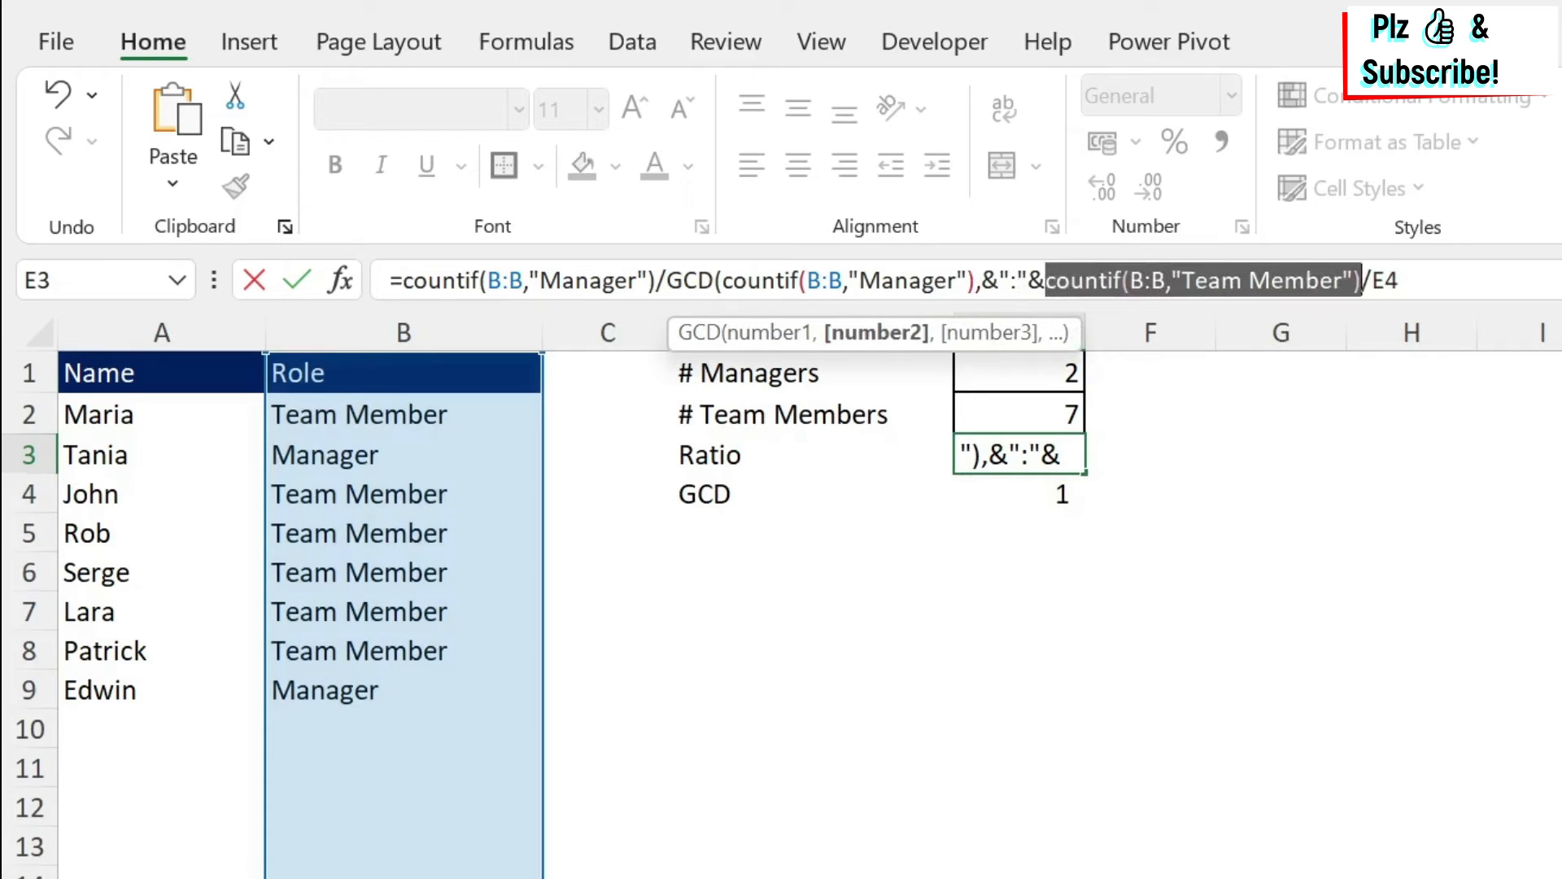
key("ctrl+c")
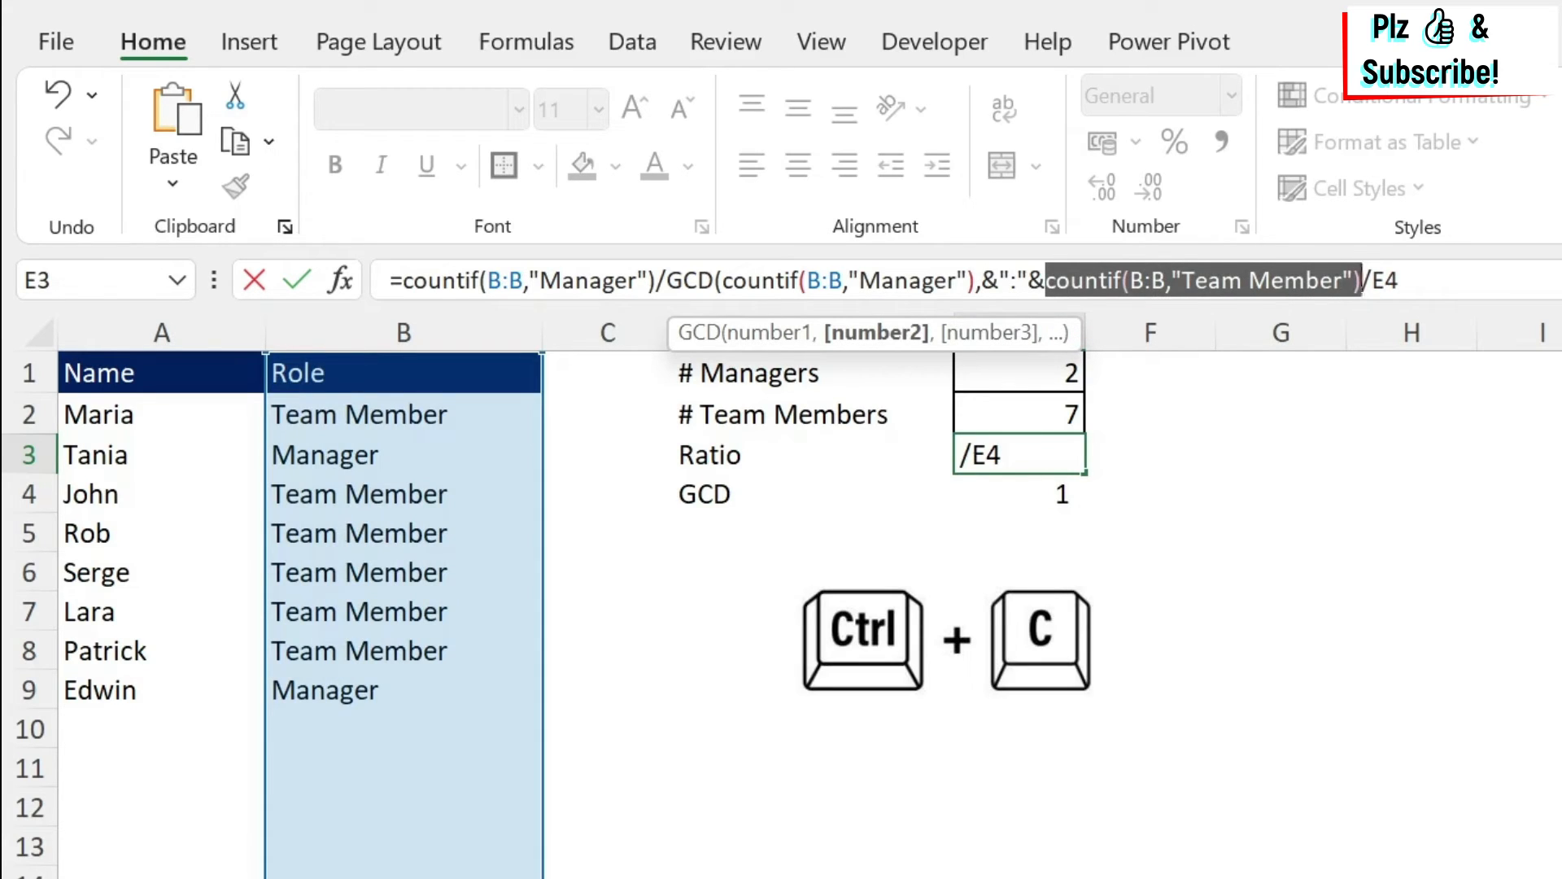
left_click(980, 280)
key("ctrl+v")
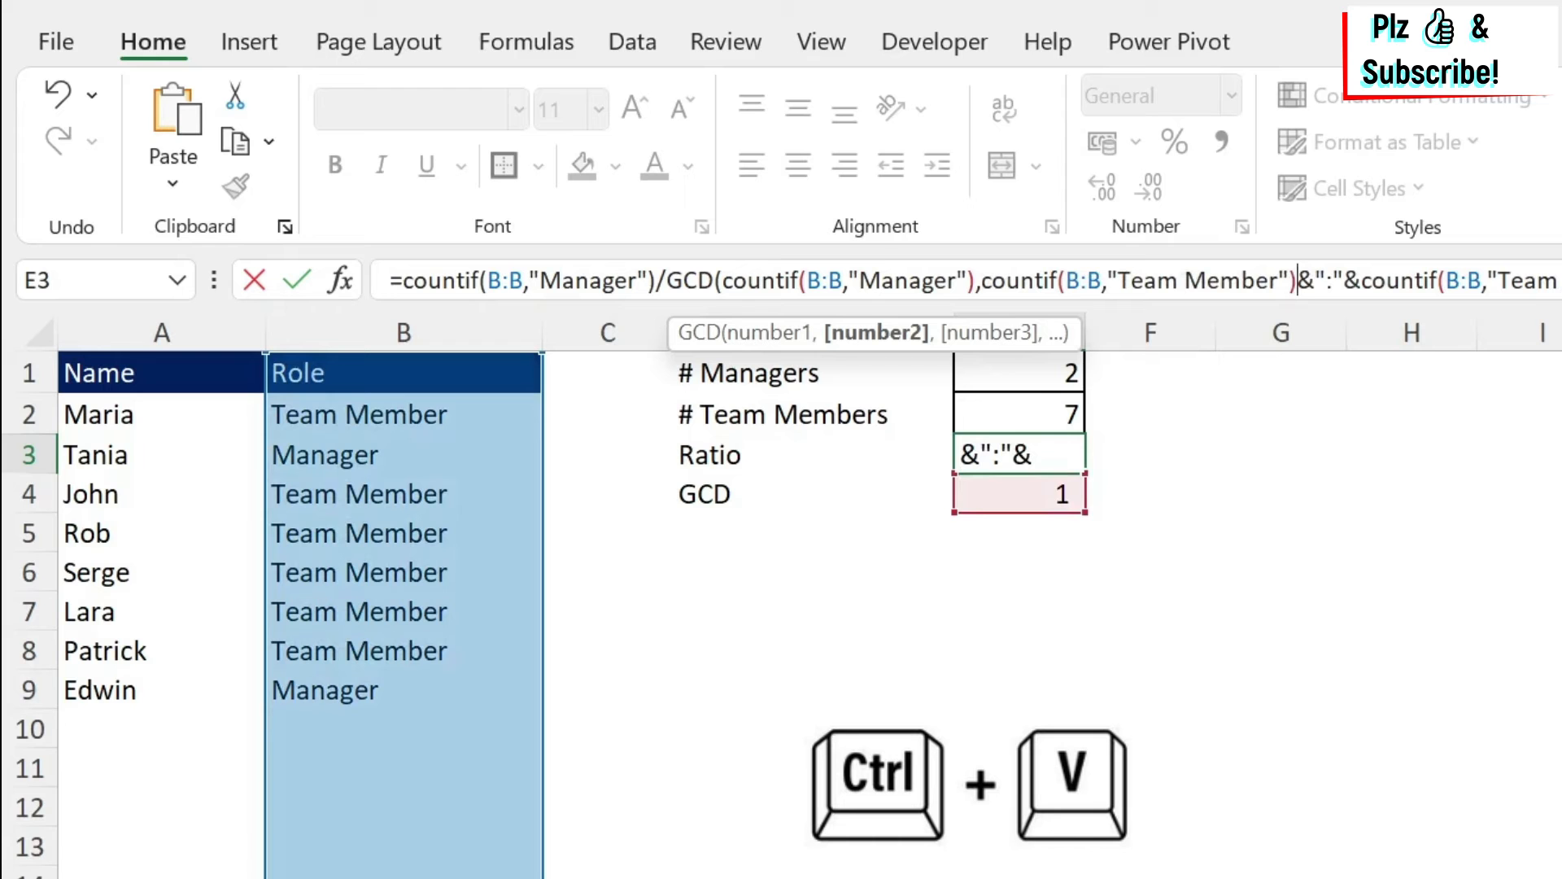
type(")")
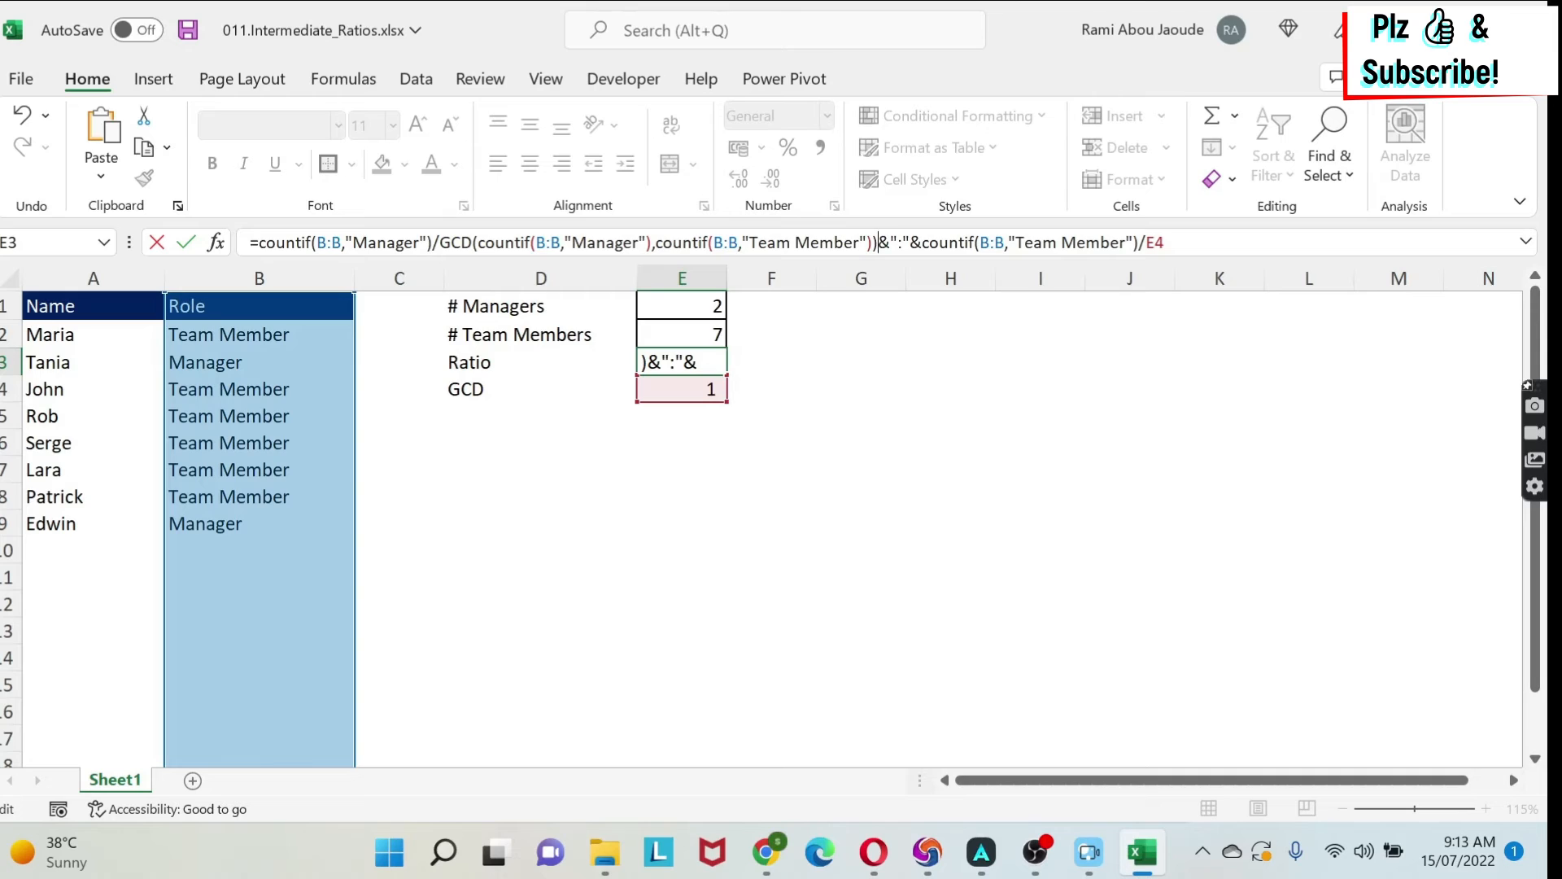
Select the whole GCD expression in the formula to reuse it as the second divisor.
key("ctrl+shift+Left")
key("ctrl+shift+Left")
key("ctrl+shift+Left")
key("ctrl+shift+Left")
key("ctrl+shift+Left")
key("ctrl+shift+Left")
key("ctrl+shift+Left")
key("ctrl+shift+Left")
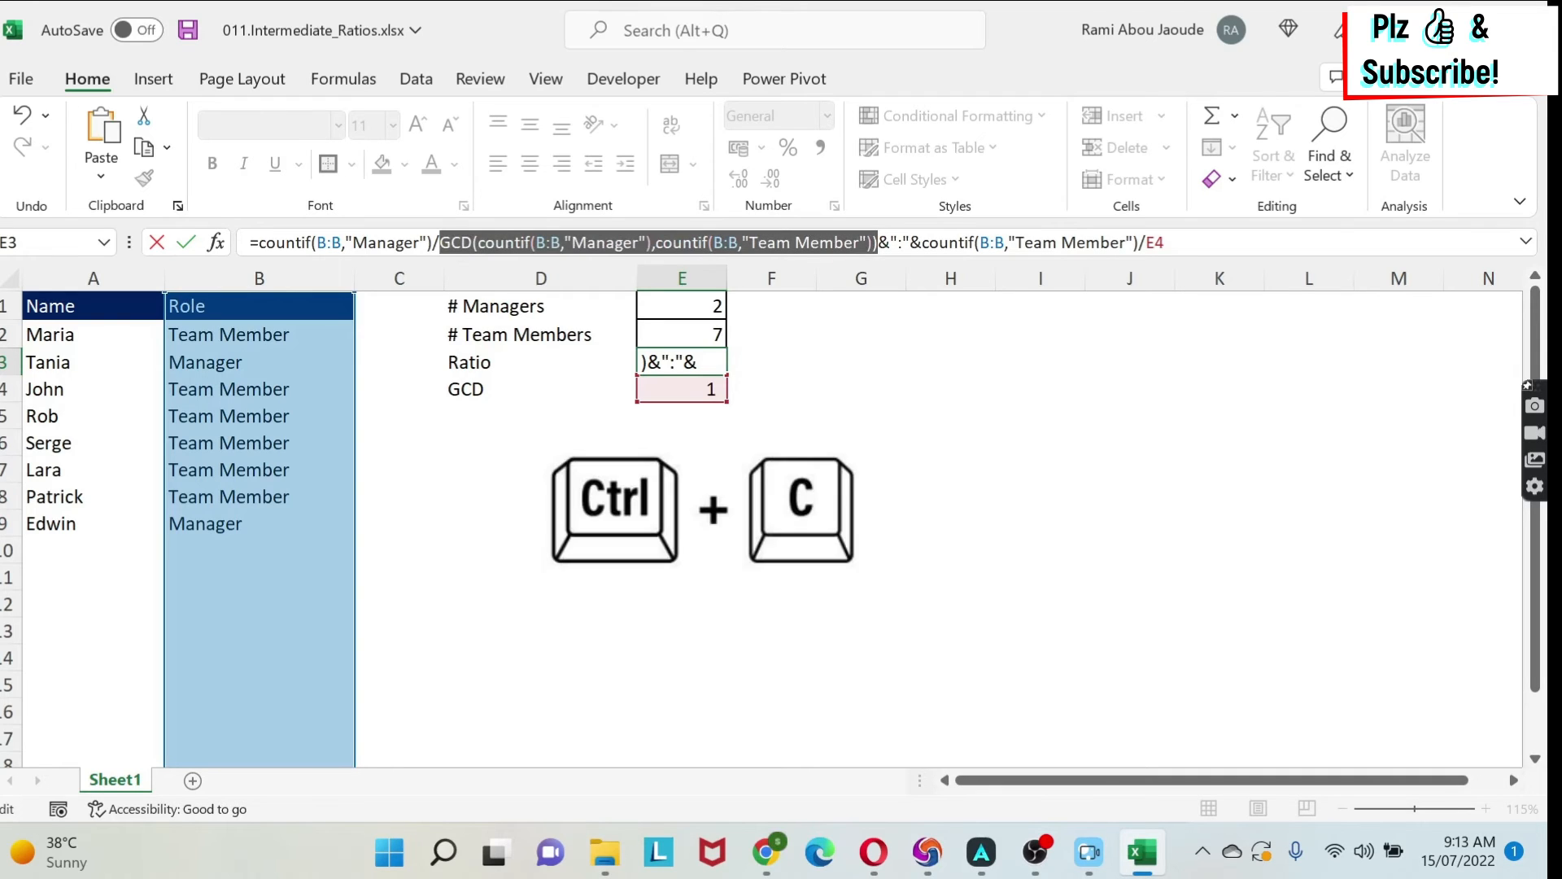